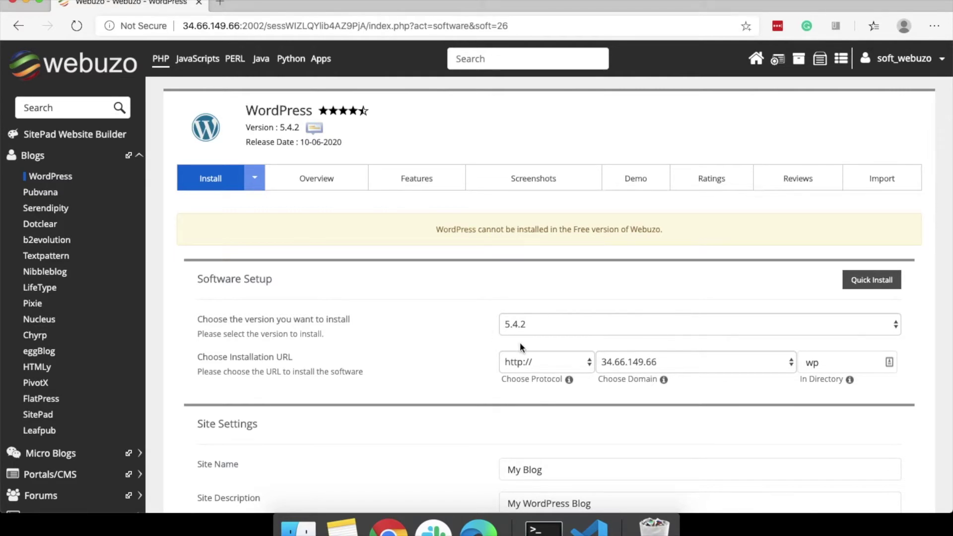
Try the automatic WordPress install, then return to the dashboard after the Free-version refusal.
scroll(517, 340, down, 3)
scroll(518, 367, down, 15)
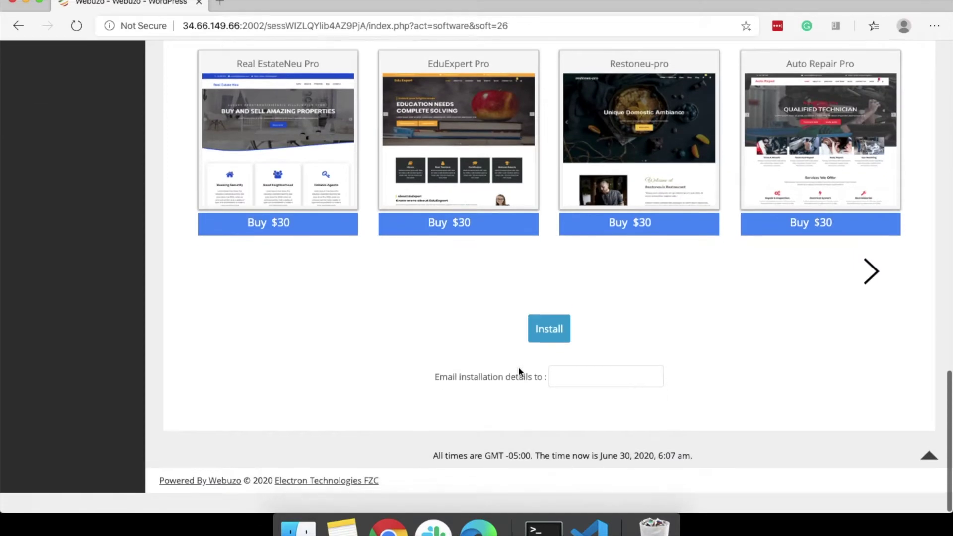
scroll(518, 372, up, 1)
click(544, 353)
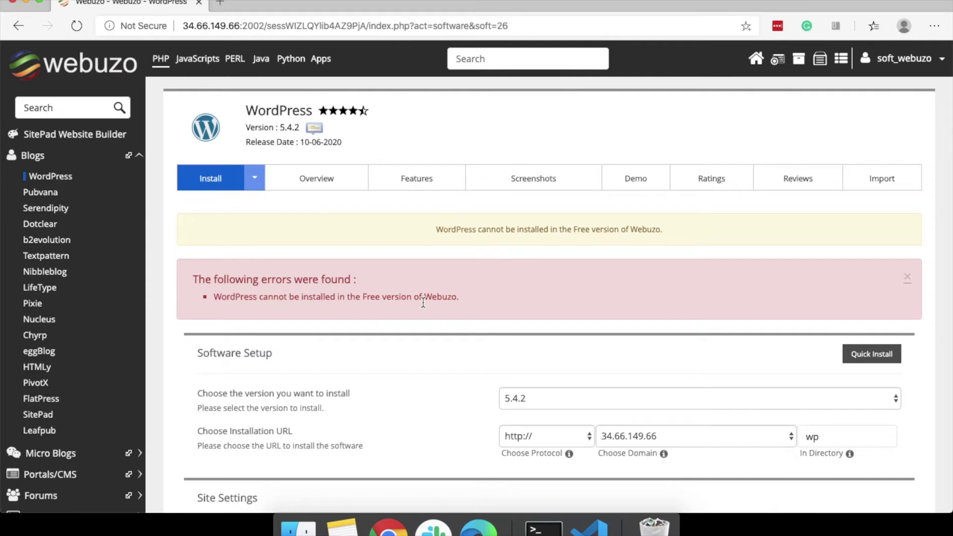
click(72, 68)
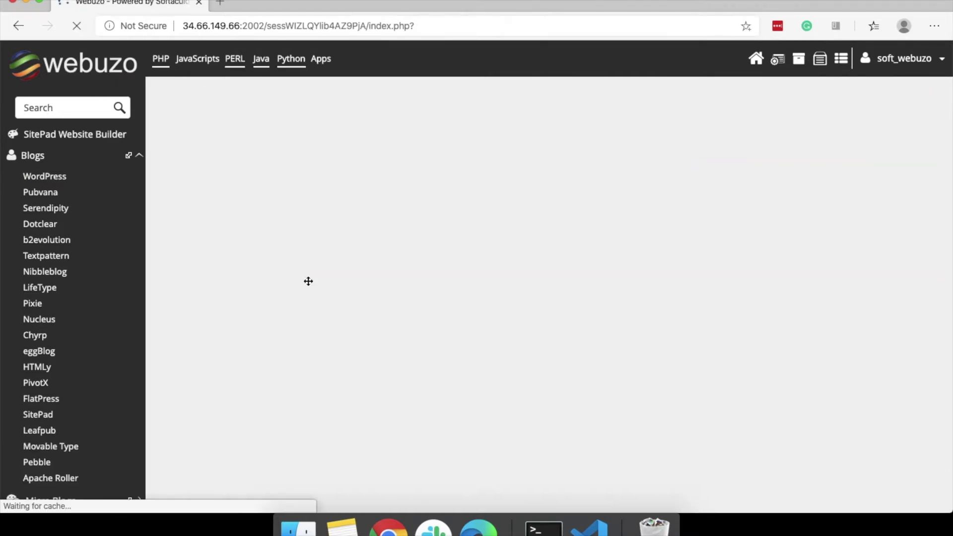
Open File Manager's eXtplorer login page in a new tab, then go back to the Webuzo dashboard.
scroll(334, 270, down, 15)
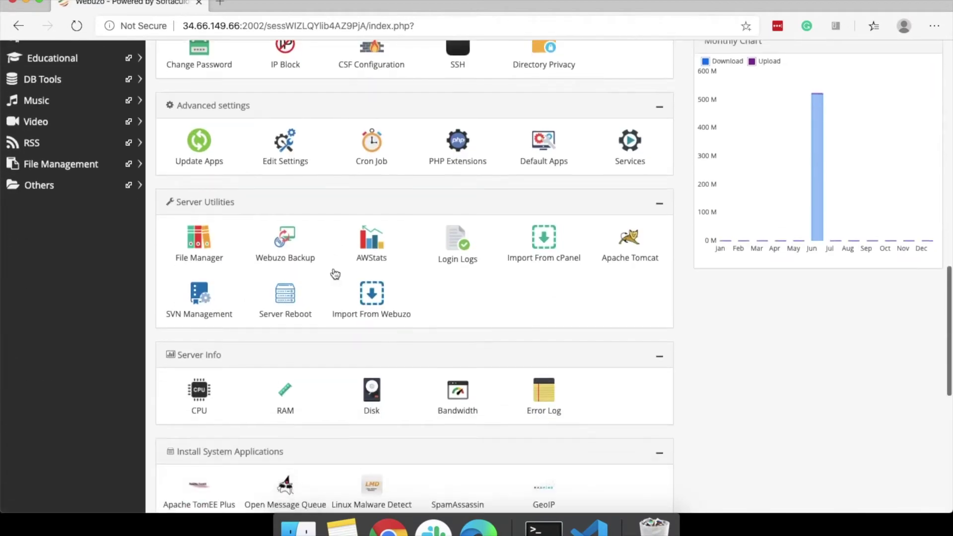
click(201, 242)
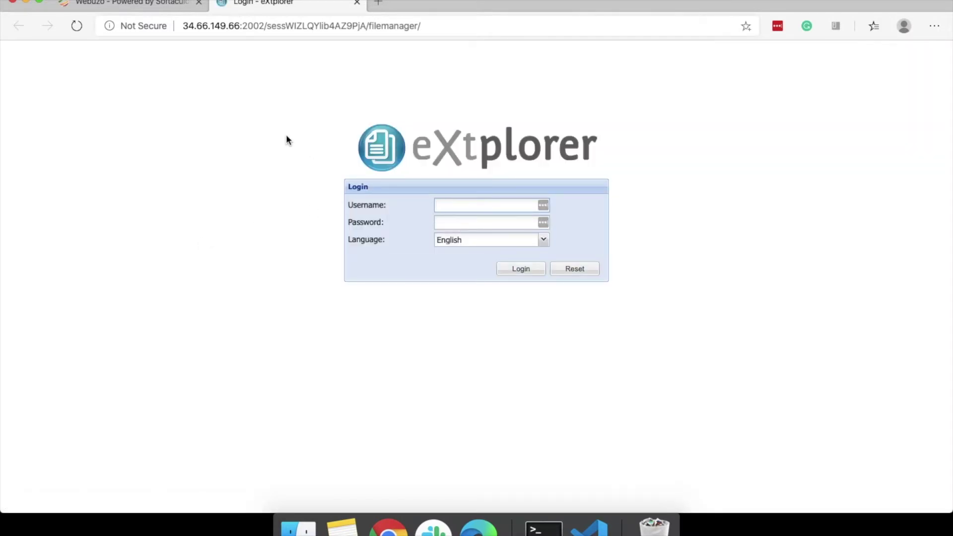
click(443, 206)
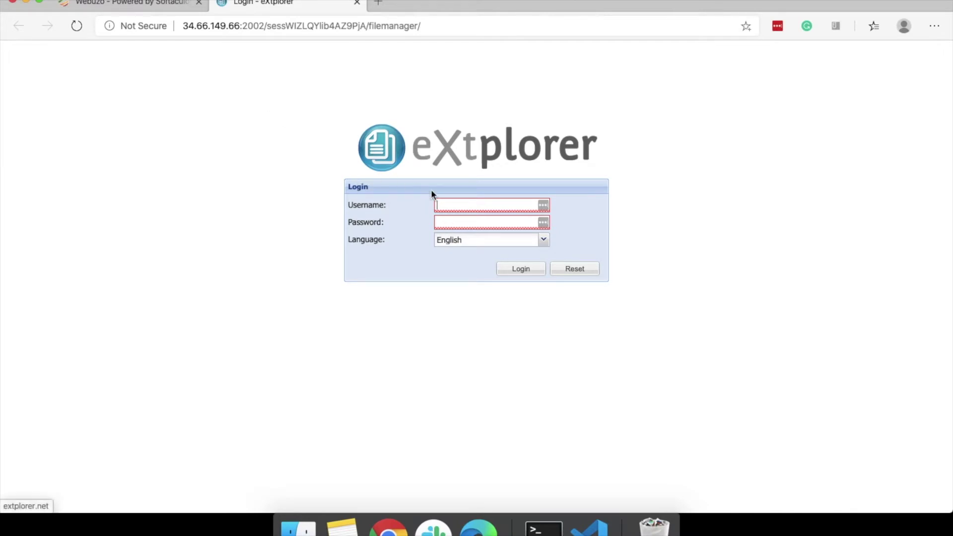
click(153, 4)
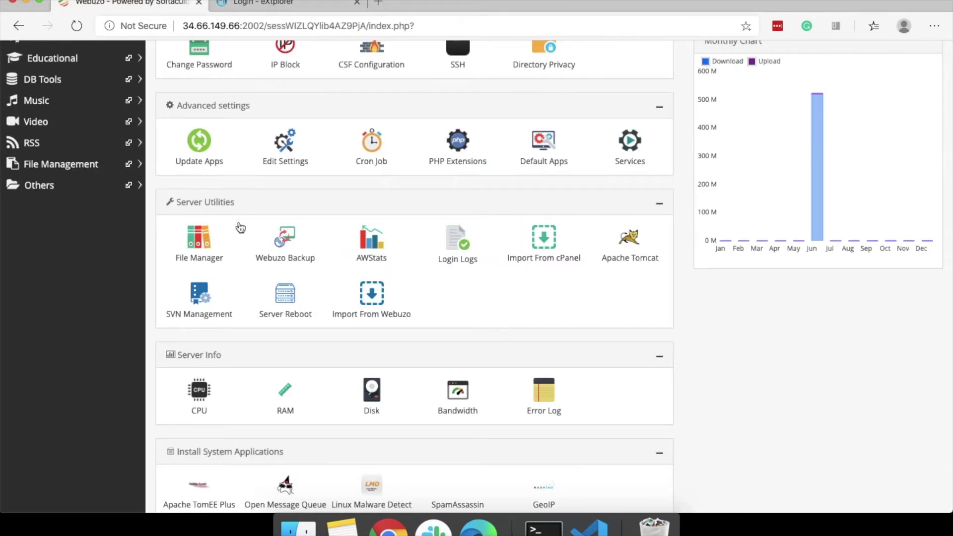
scroll(255, 336, up, 4)
Set a new File Manager password in Webuzo's Change Password settings.
click(196, 226)
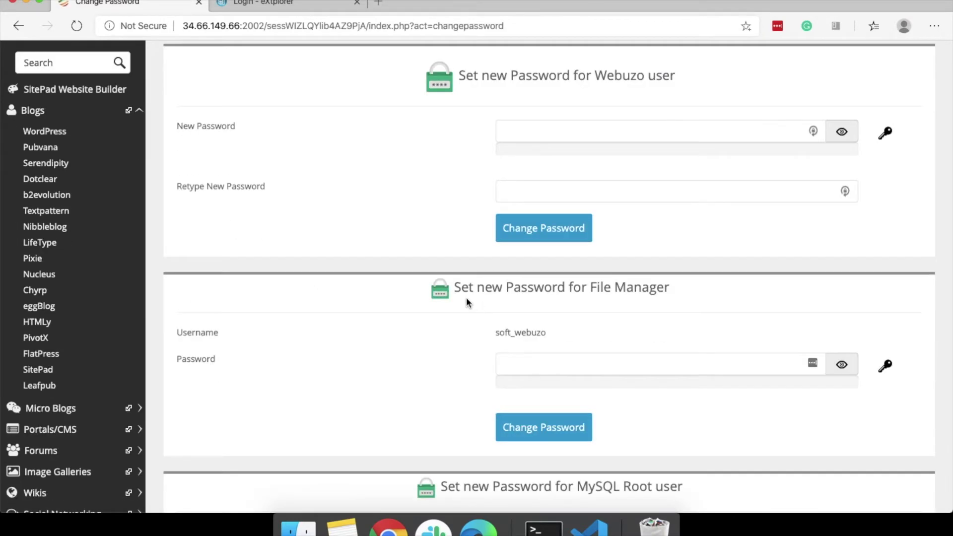
click(580, 365)
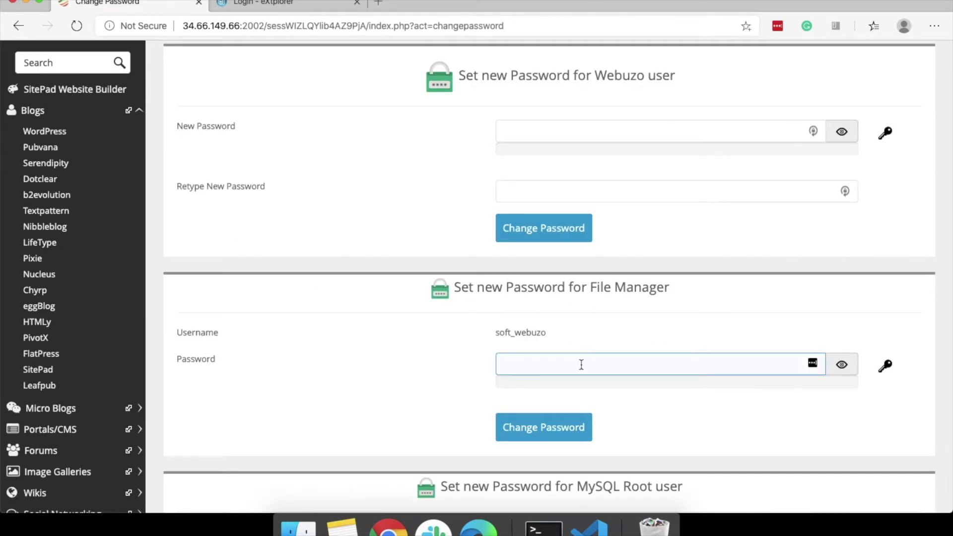
text(•••)
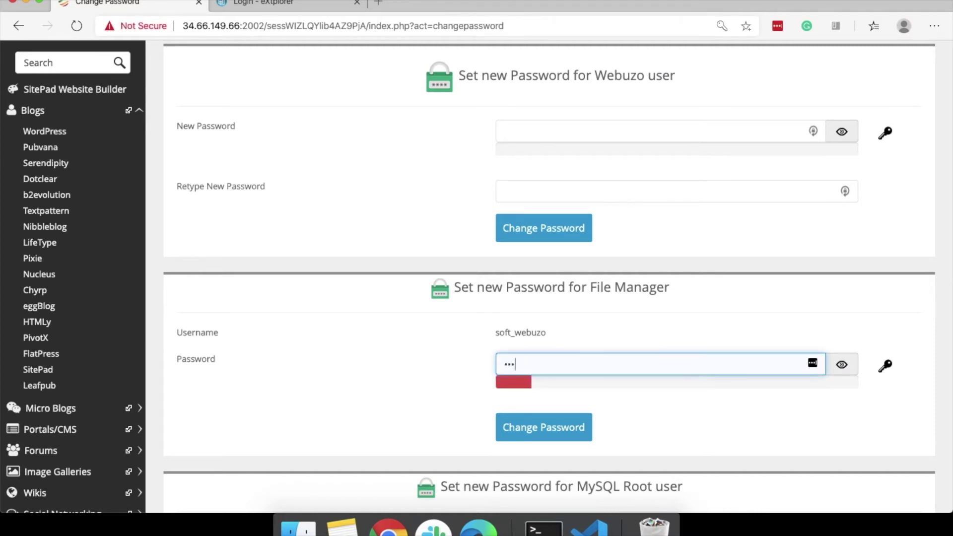
text(••••••)
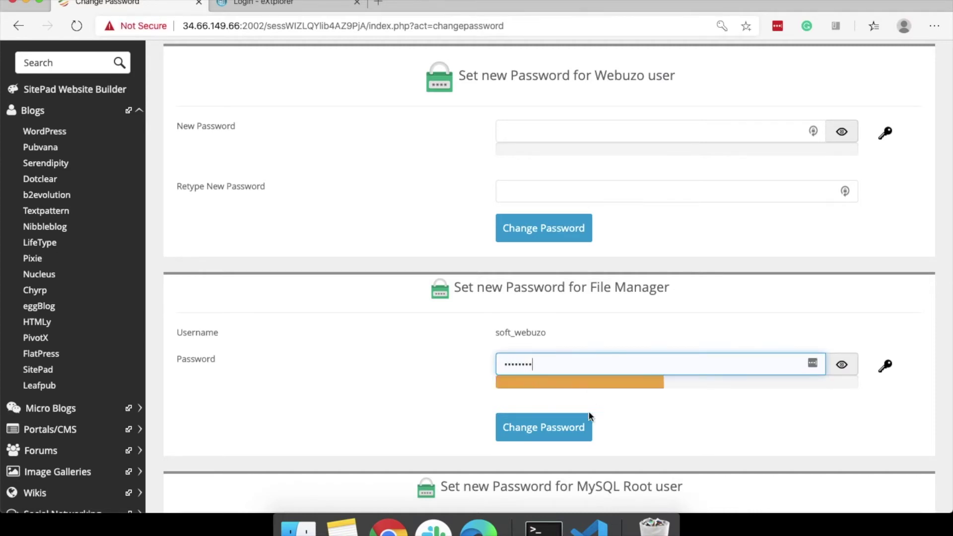
click(552, 432)
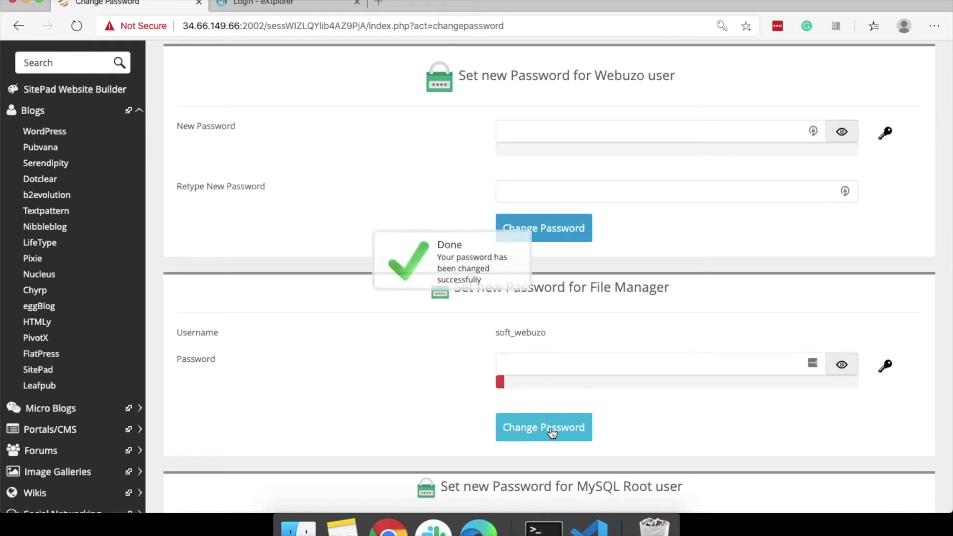
click(472, 294)
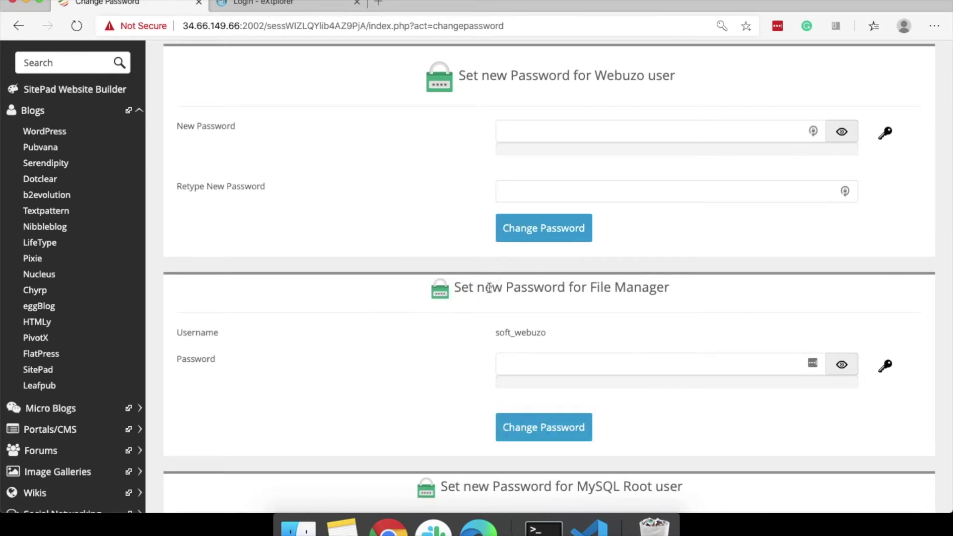
Copy the Webuzo username and enter it with the password into the eXtplorer login.
drag(496, 334, 547, 333)
key(super+c)
click(309, 4)
click(480, 205)
key(super+v)
click(481, 223)
text(••)
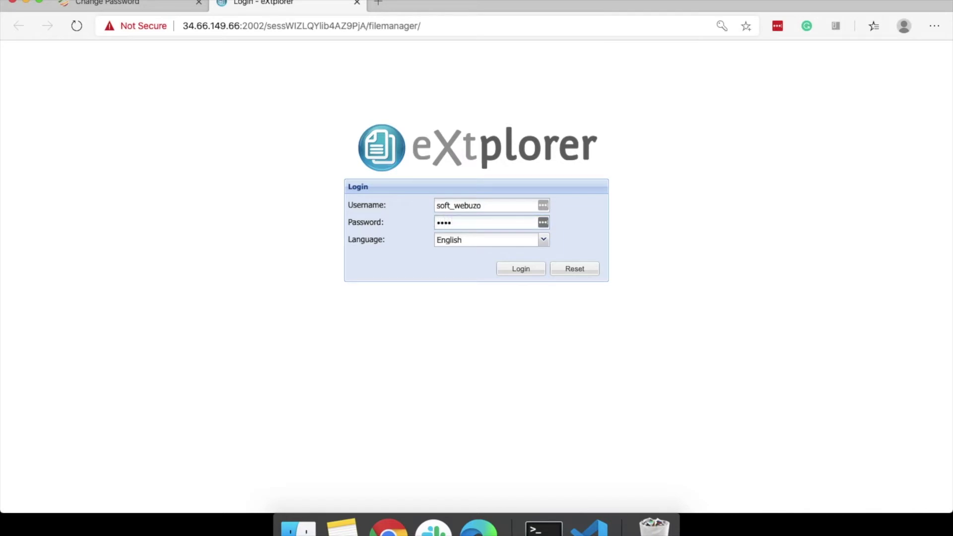
Log in to eXtplorer, open www, and show Upload's 'Transfer from another Server' tab.
click(518, 271)
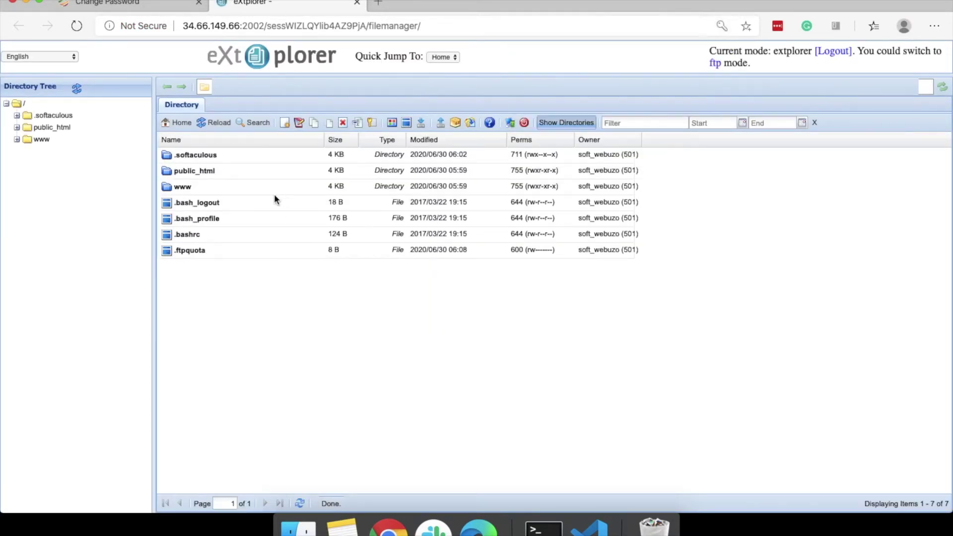
double_click(189, 187)
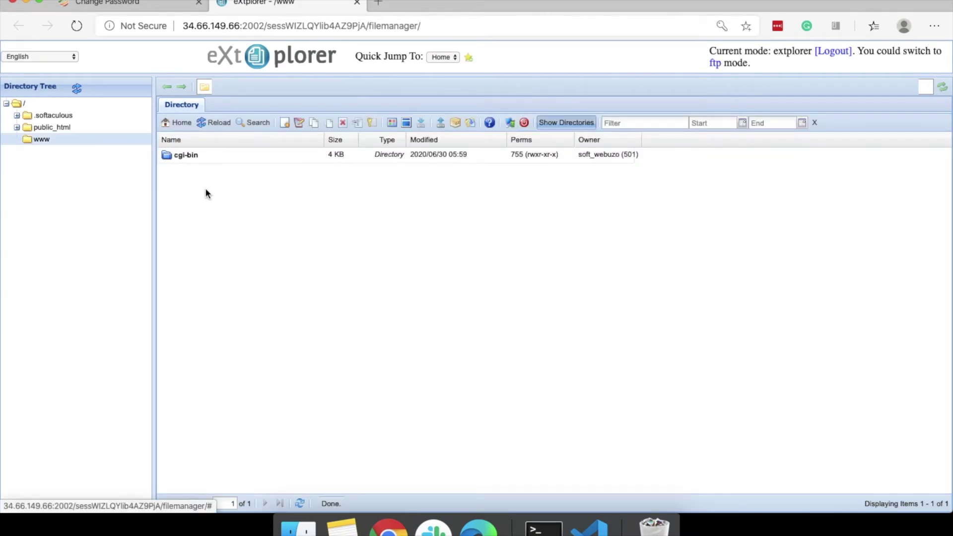
click(443, 124)
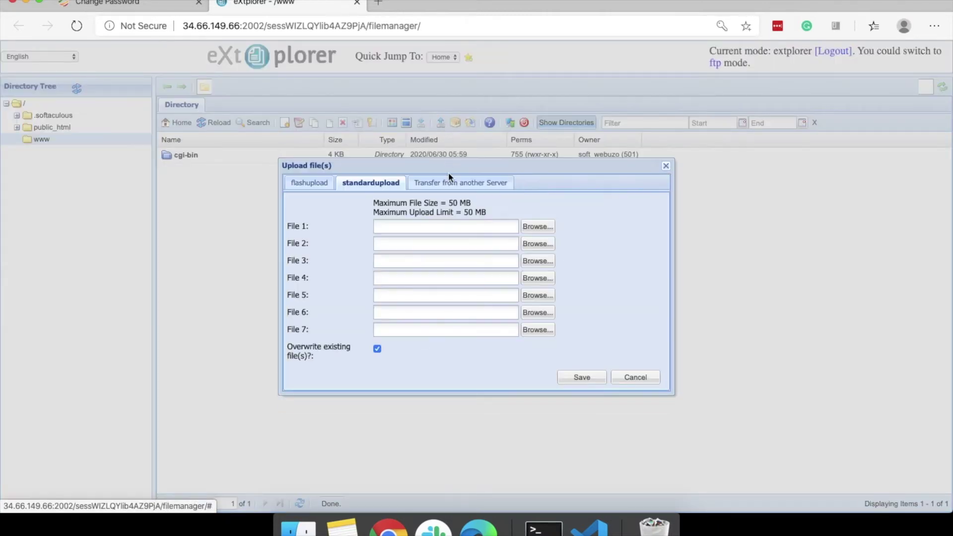
click(450, 185)
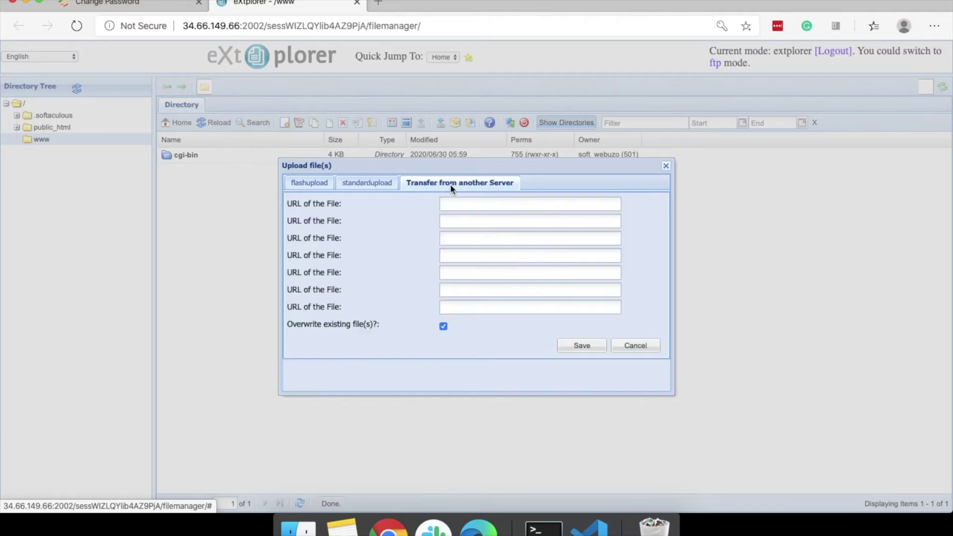
Search 'wordpress download' in a new tab and copy wordpress.org's WordPress 5.4.2 download link.
click(381, 4)
text(word)
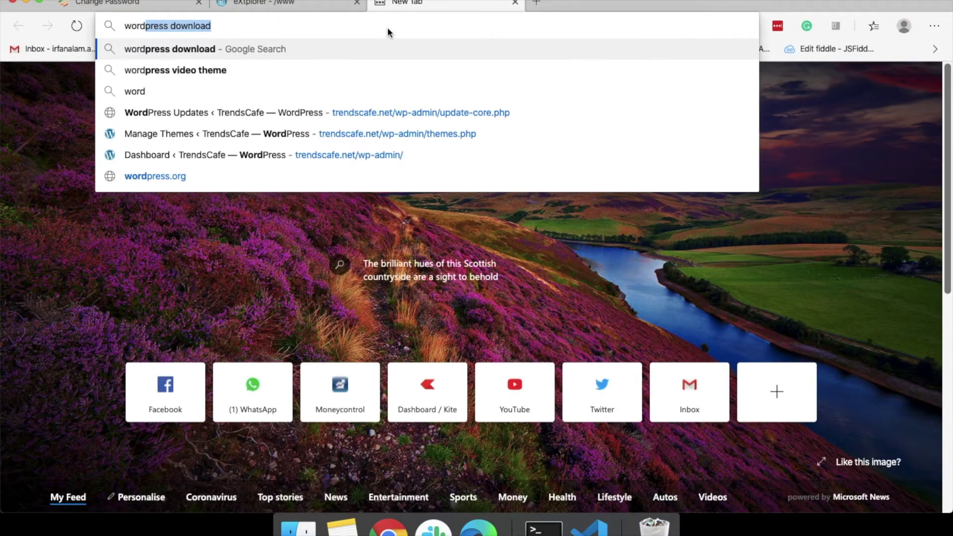
key(Return)
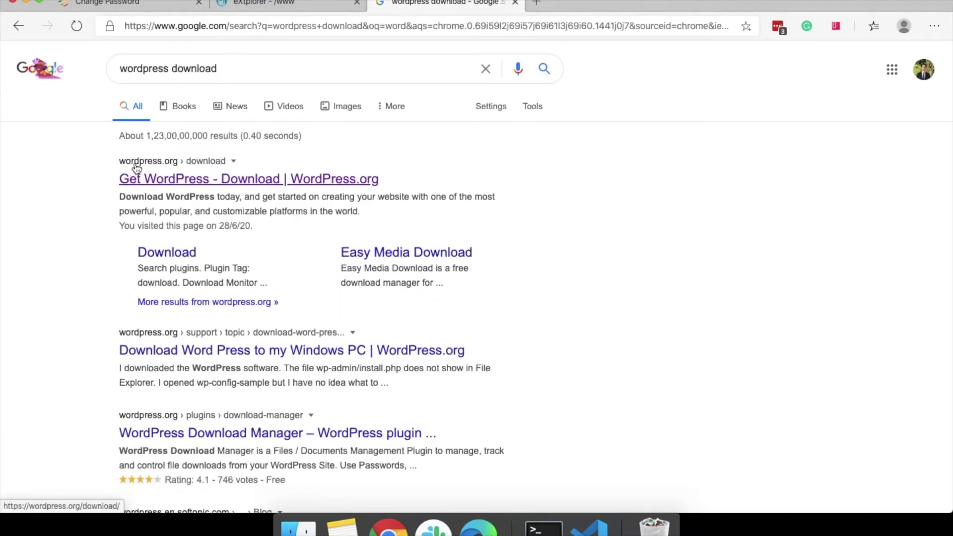
click(185, 183)
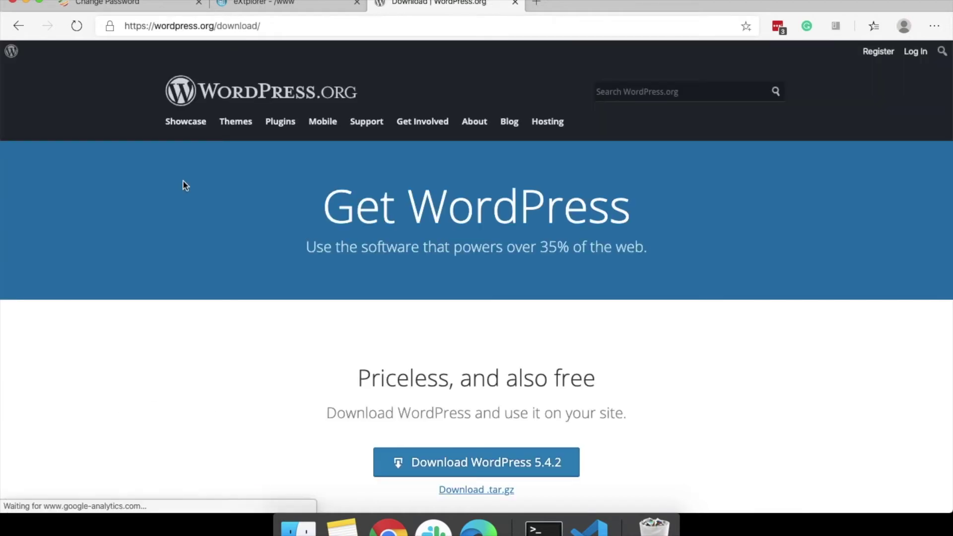
scroll(285, 289, down, 3)
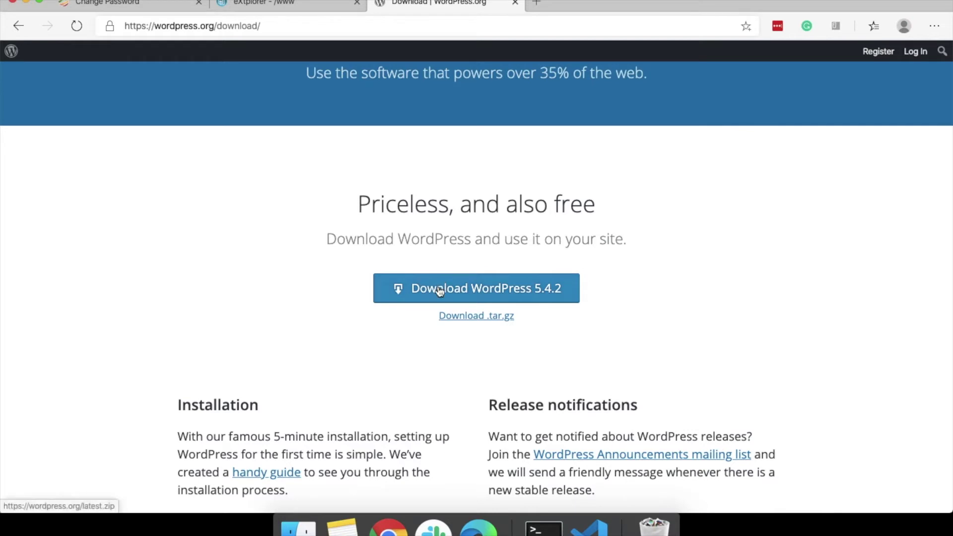
right_click(438, 289)
click(489, 102)
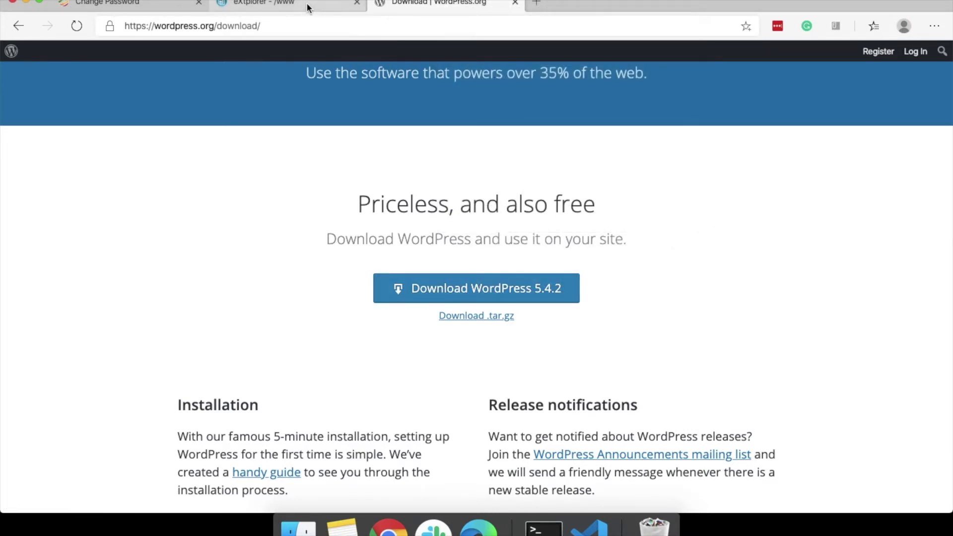
click(306, 2)
text(https://wordpress.org/latest.zip)
click(585, 364)
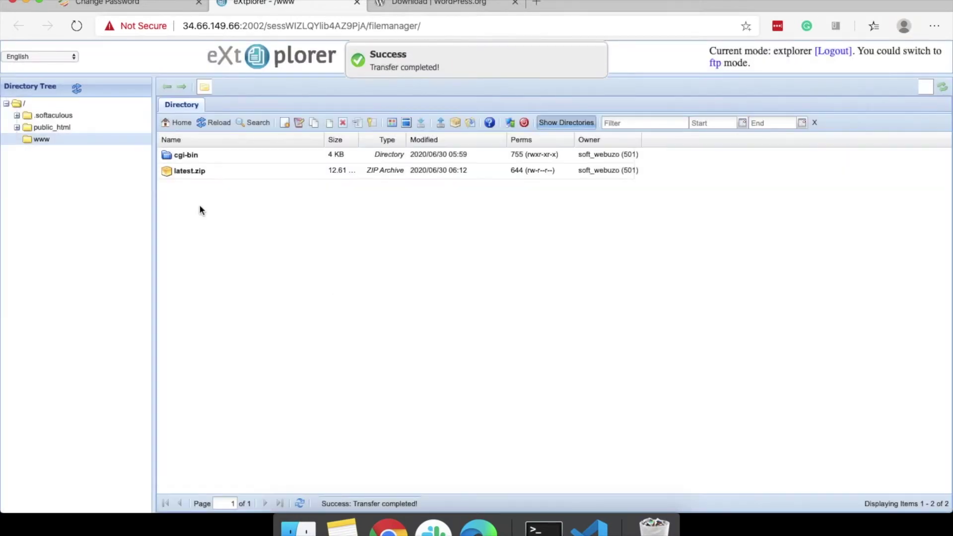
Extract latest.zip into www with Extract Archive.
click(192, 171)
right_click(192, 171)
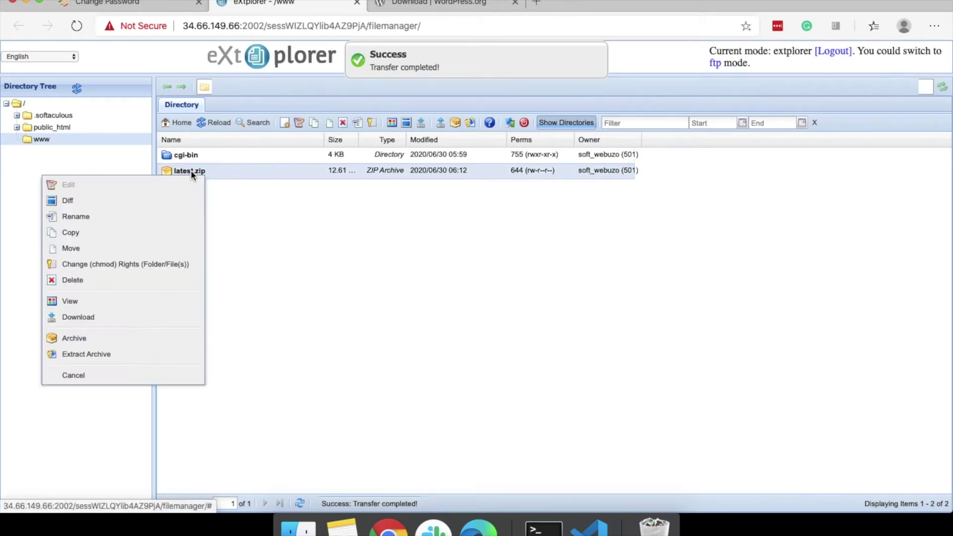
click(110, 354)
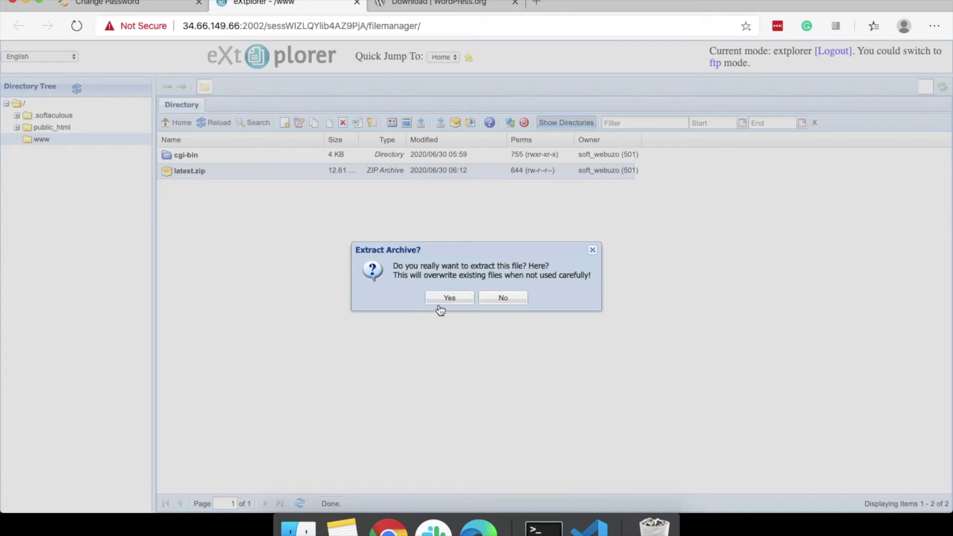
click(439, 302)
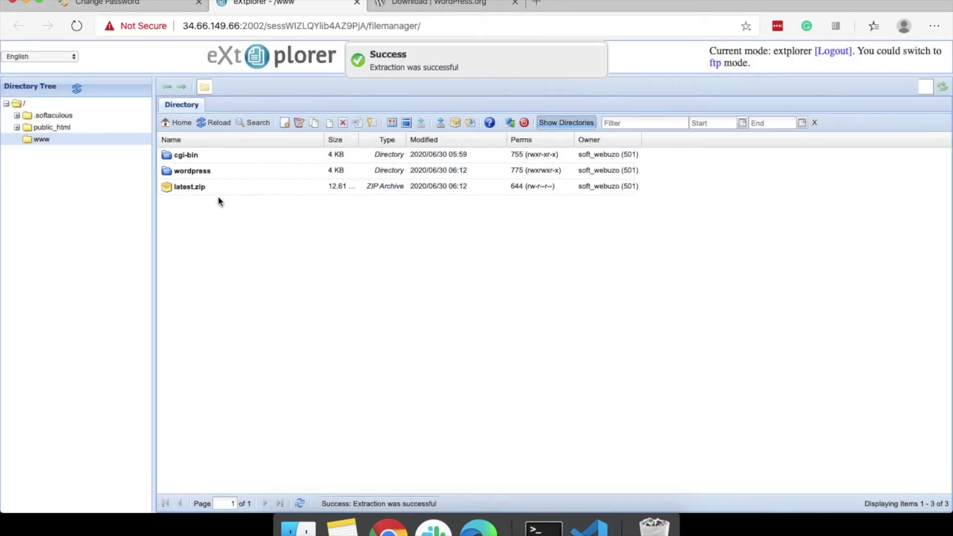
Move all 19 WordPress files and folders from the wordpress folder up into /www/.
double_click(199, 170)
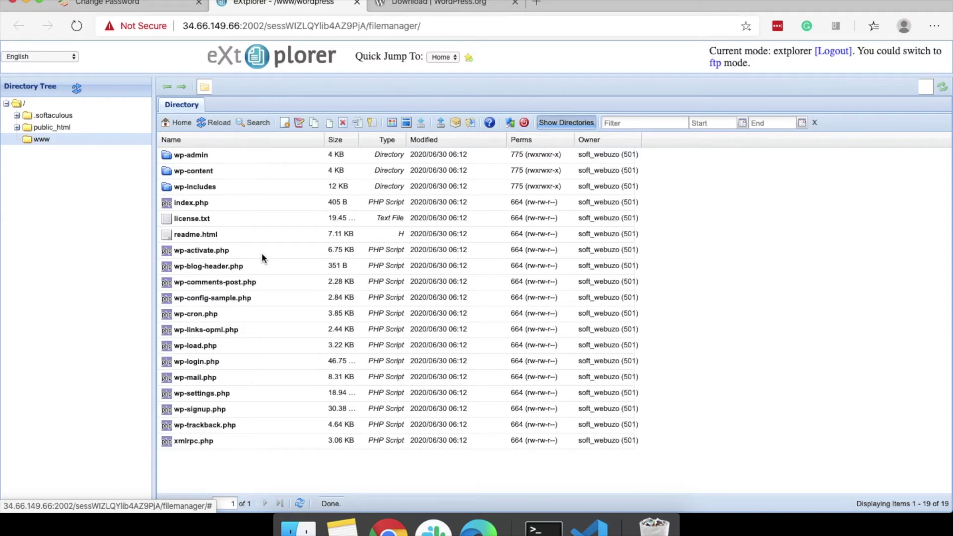
click(267, 282)
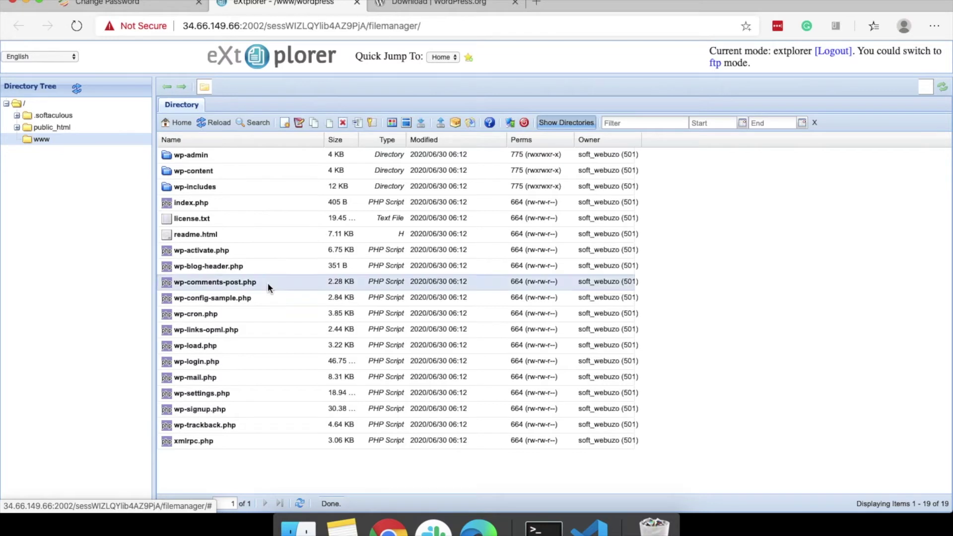
key(super+a)
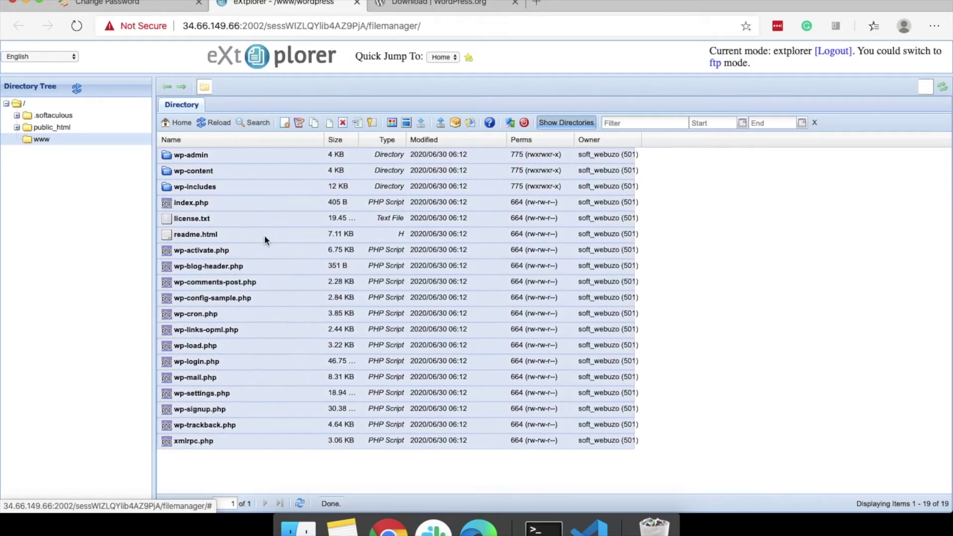
right_click(262, 222)
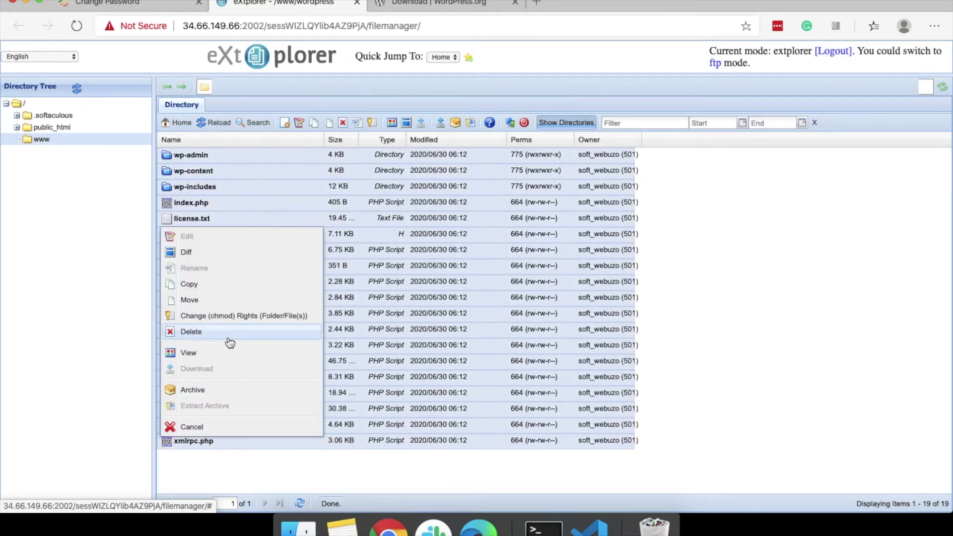
click(223, 299)
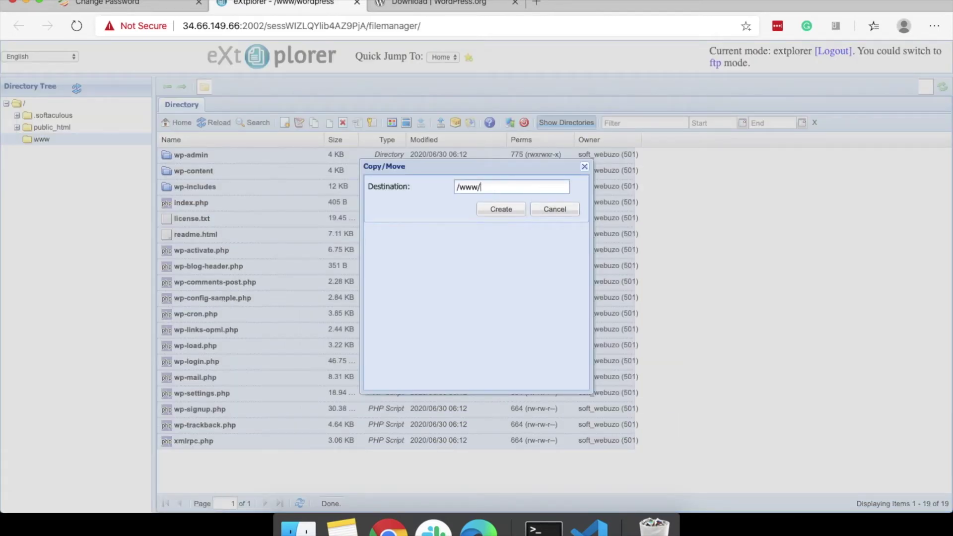
click(503, 210)
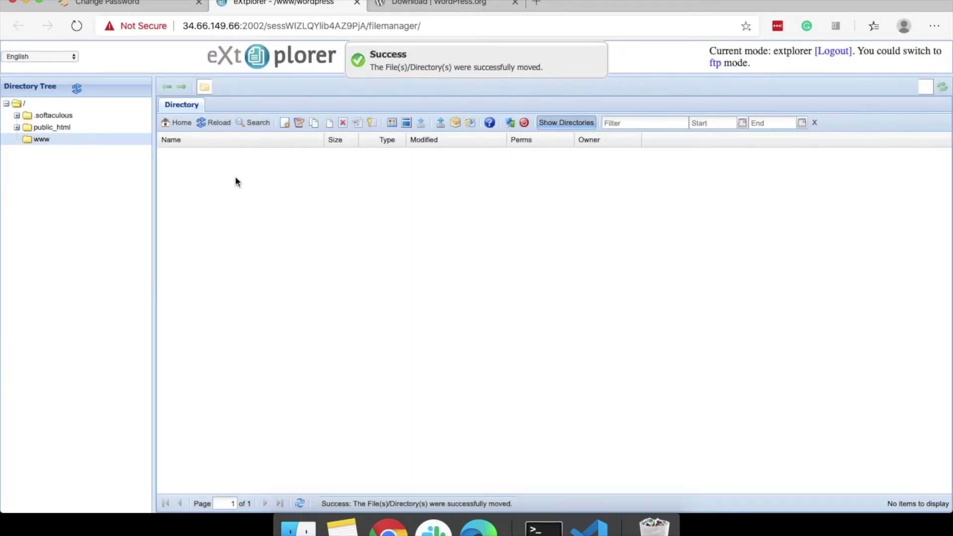
click(179, 122)
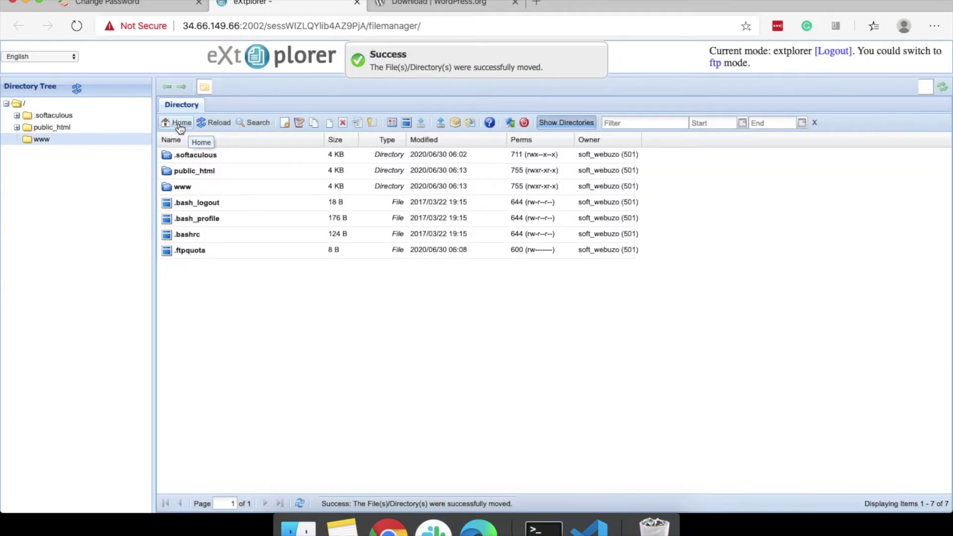
double_click(184, 187)
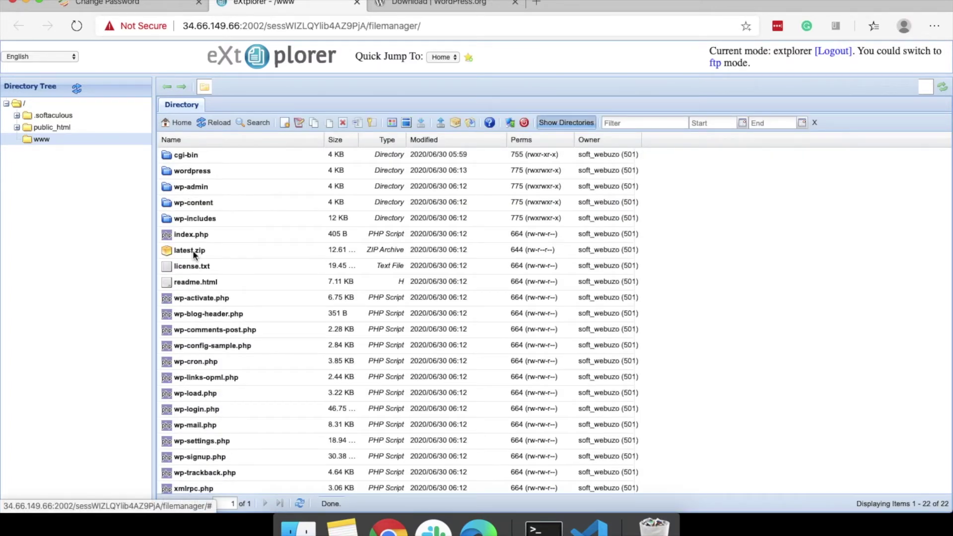
click(192, 250)
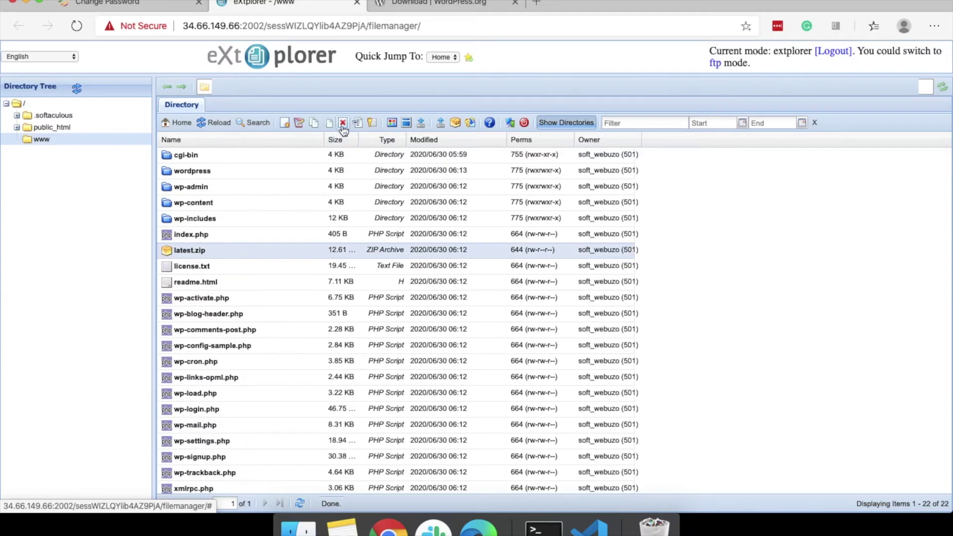
click(342, 122)
click(449, 300)
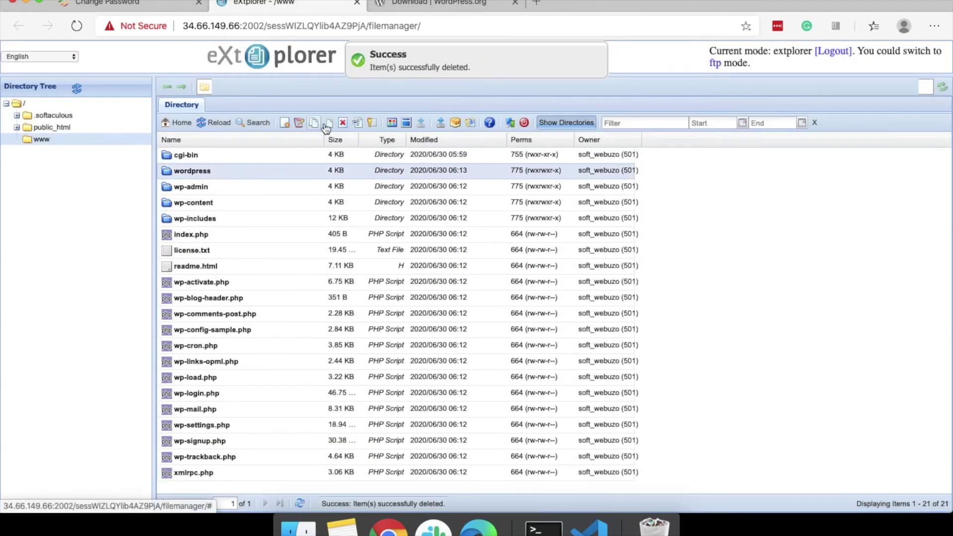
click(342, 122)
click(447, 297)
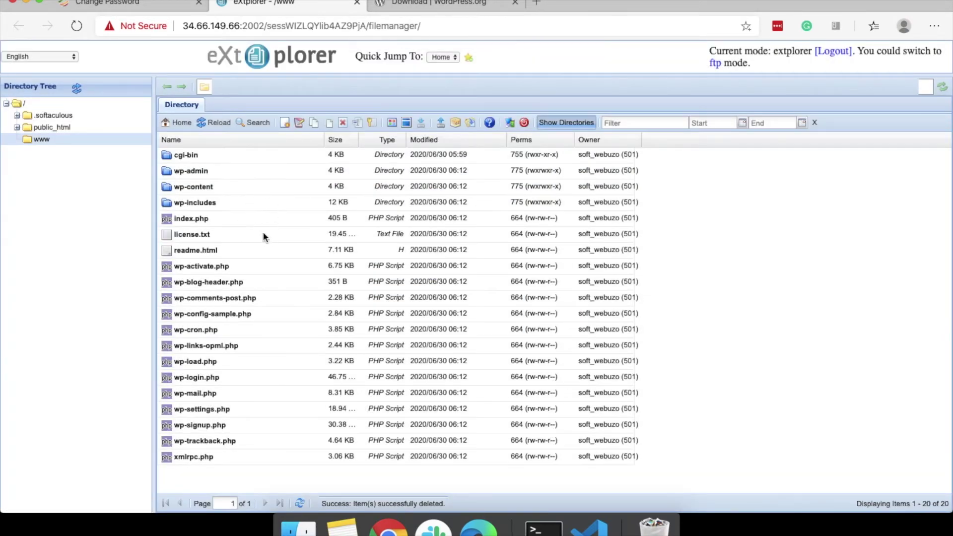
Open phpMyAdmin in a new tab from the Webuzo dashboard, then return to Webuzo.
click(142, 7)
scroll(74, 90, up, 2)
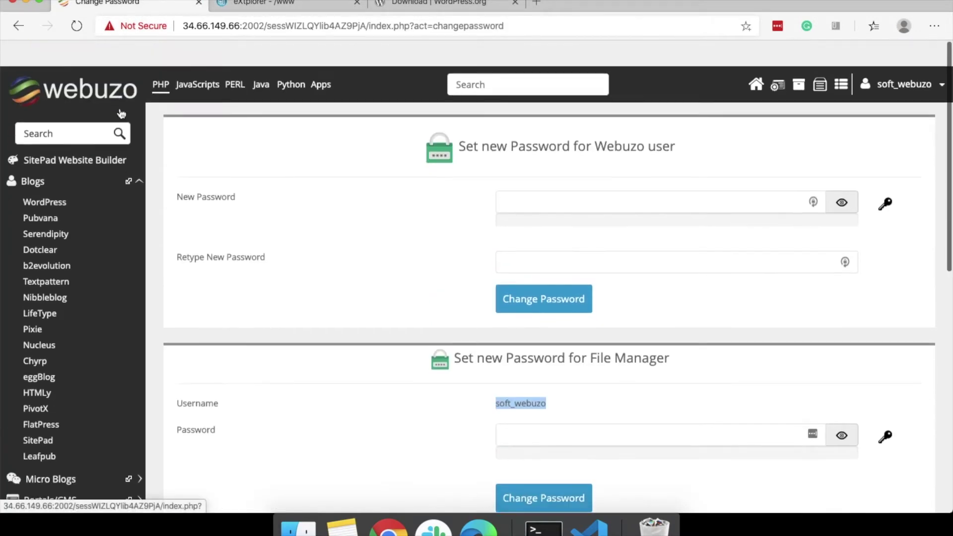
click(76, 72)
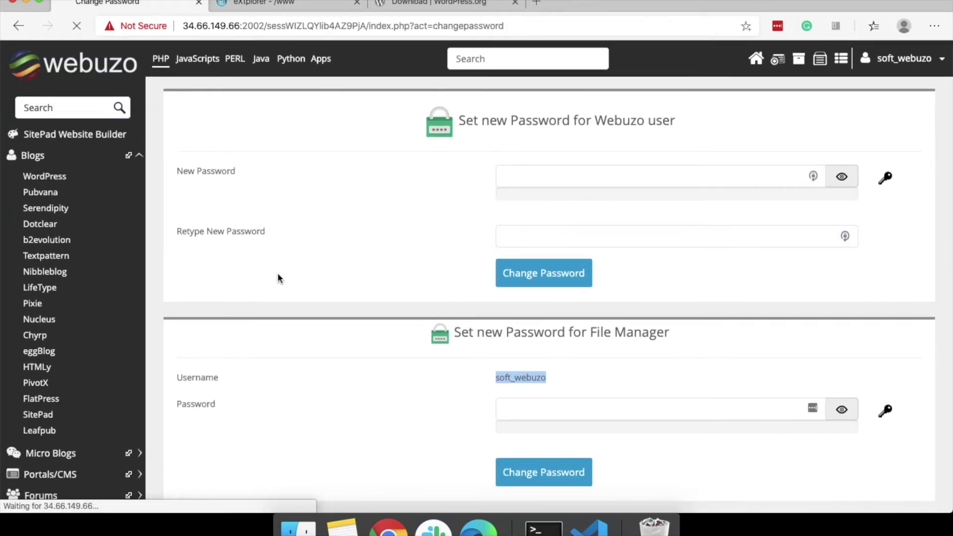
scroll(284, 276, down, 1)
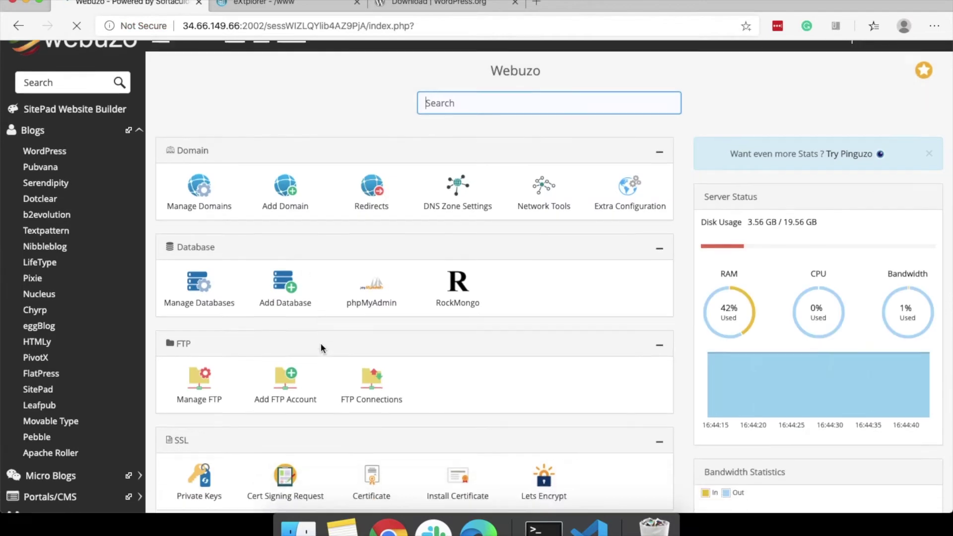
click(373, 271)
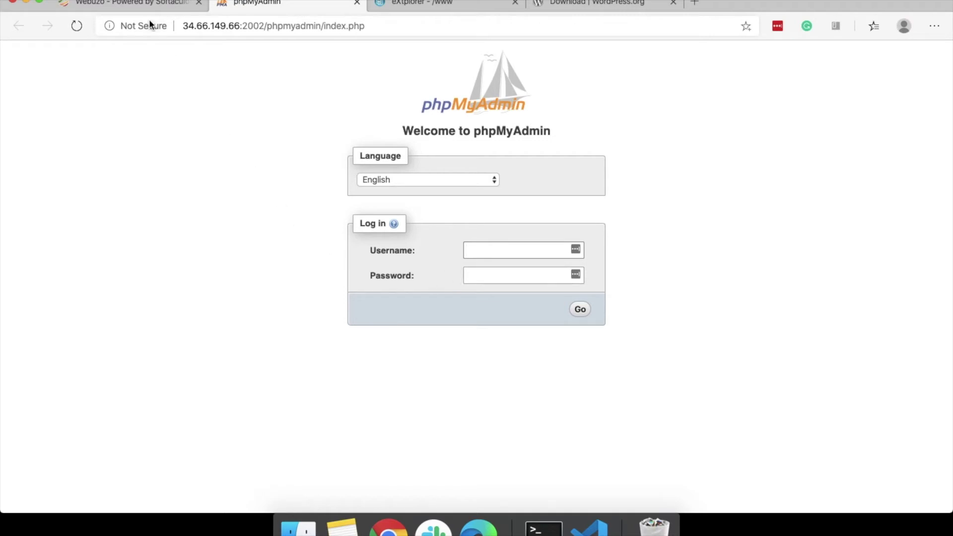
click(124, 4)
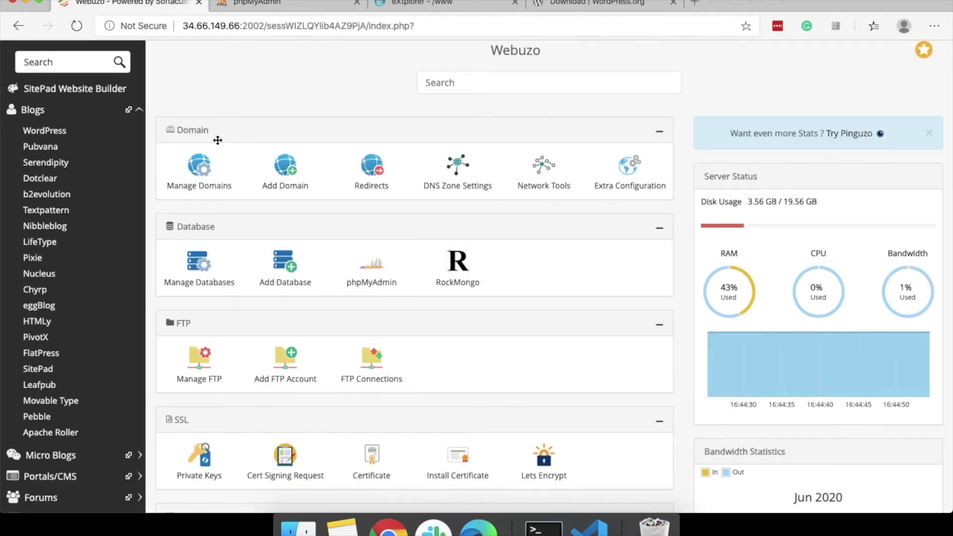
Set a new MySQL root password in Webuzo's Change Password settings.
scroll(218, 140, down, 10)
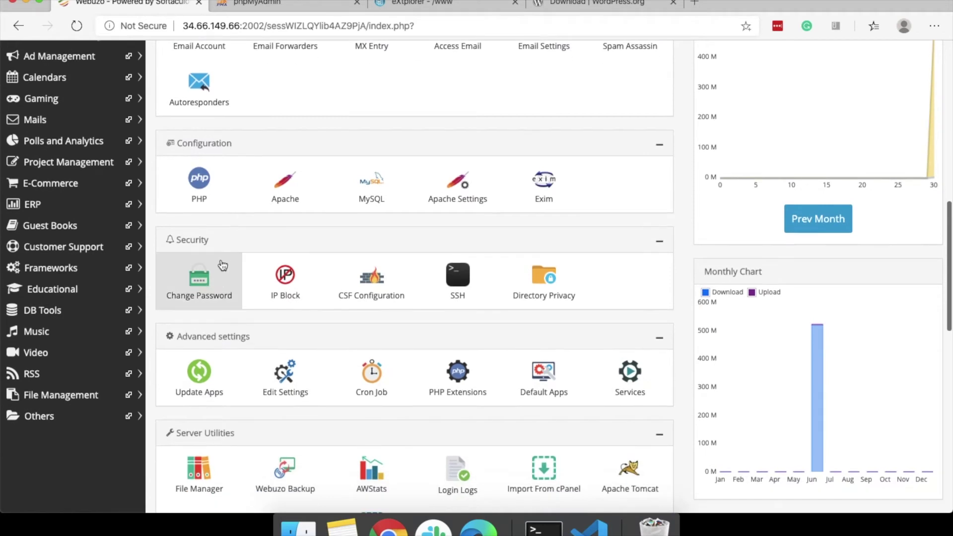
click(214, 276)
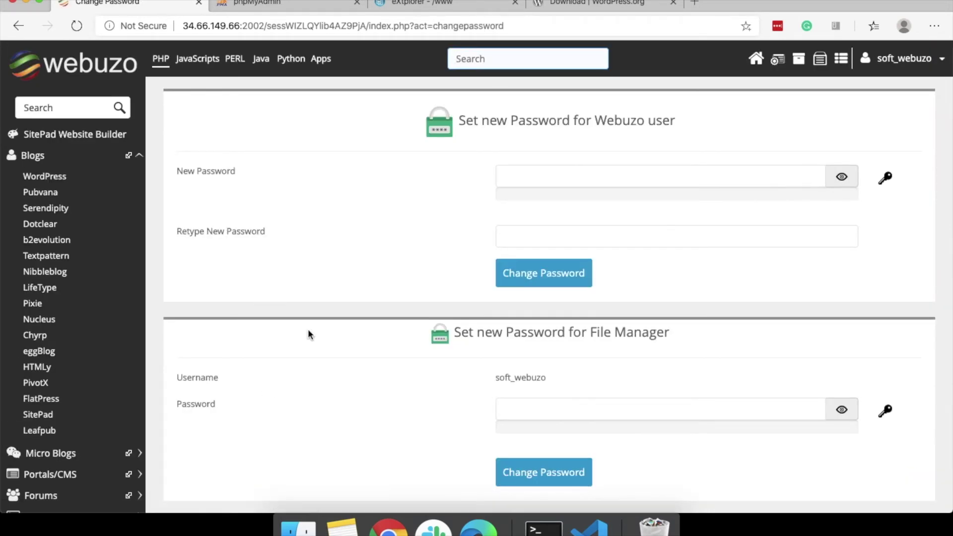
scroll(405, 350, down, 1)
scroll(405, 353, down, 15)
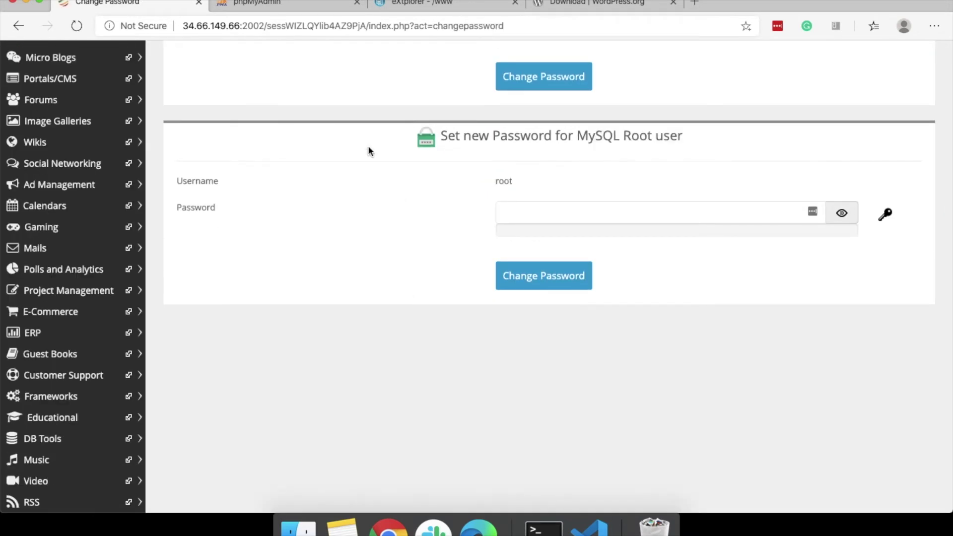
click(575, 203)
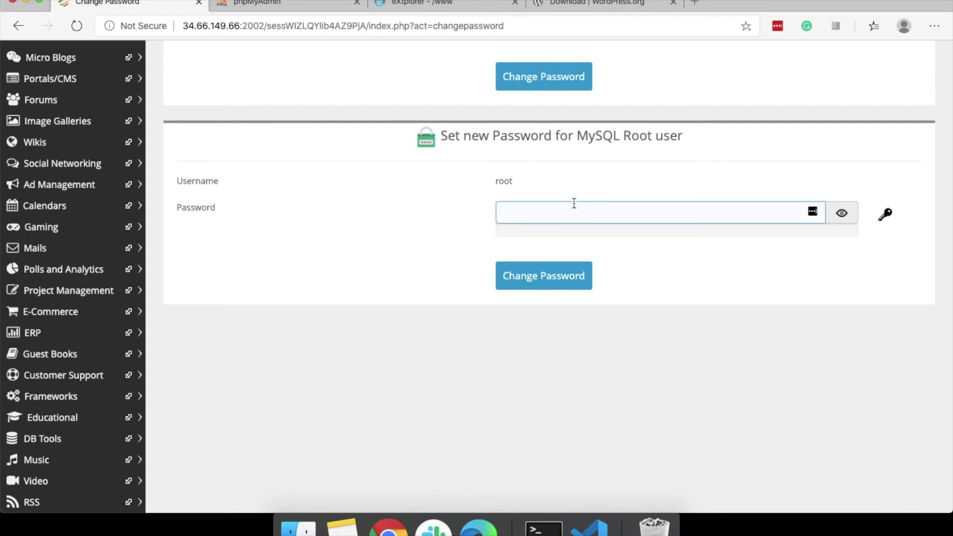
text(a)
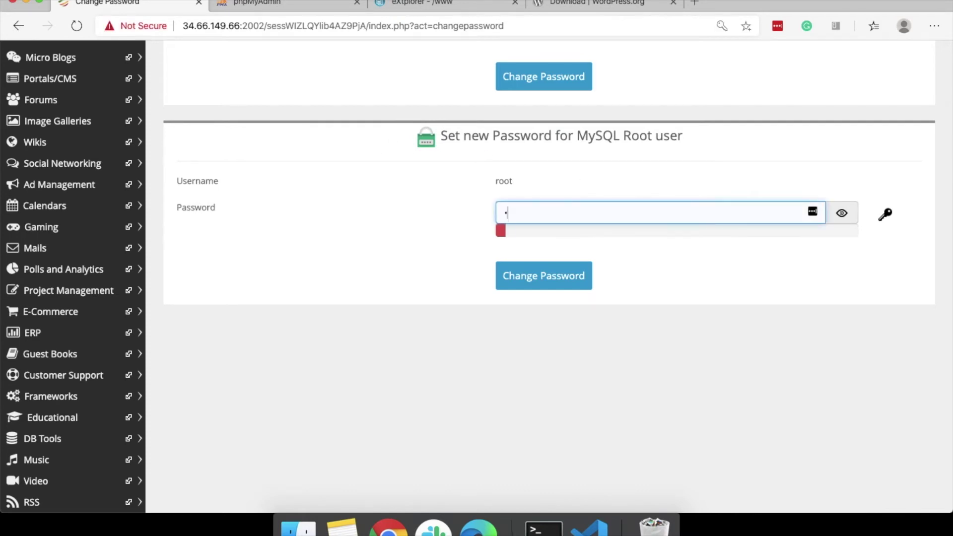
text(aaaaaa)
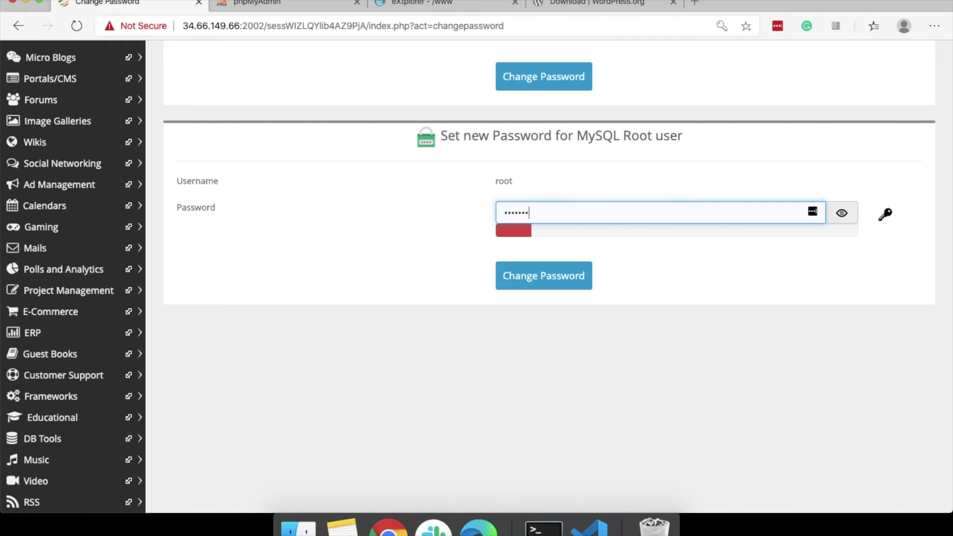
text(aa)
click(532, 277)
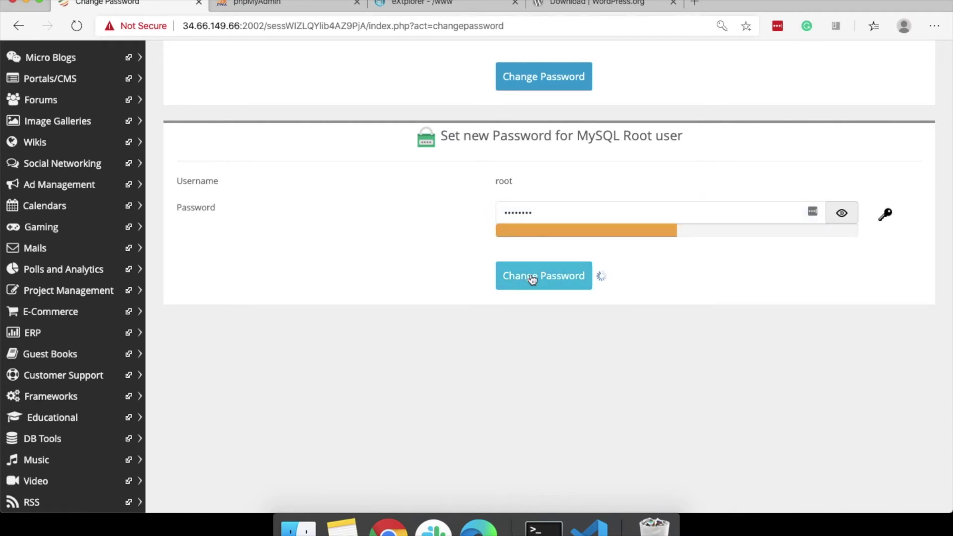
click(484, 295)
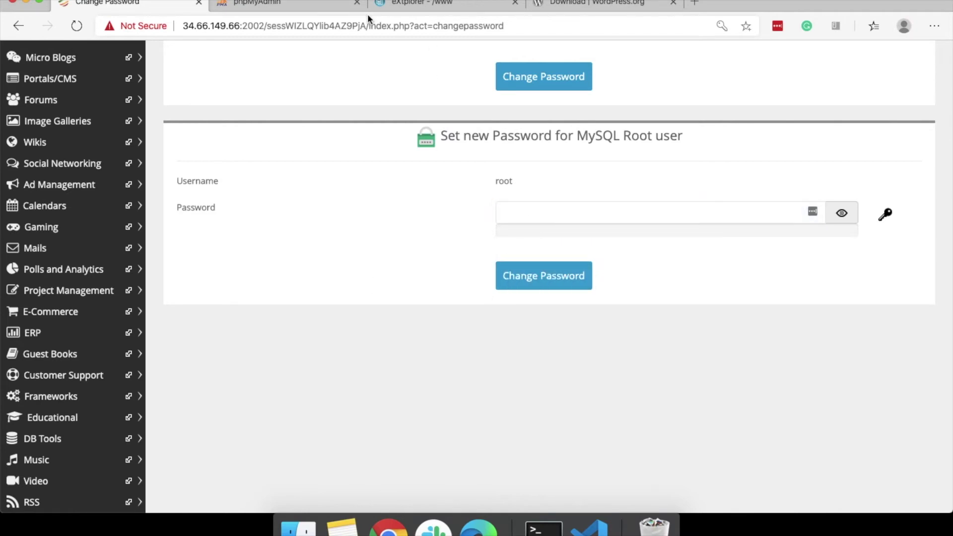
click(306, 6)
Log in to phpMyAdmin as root and open the New database form.
click(483, 246)
text(root)
click(499, 273)
text(p)
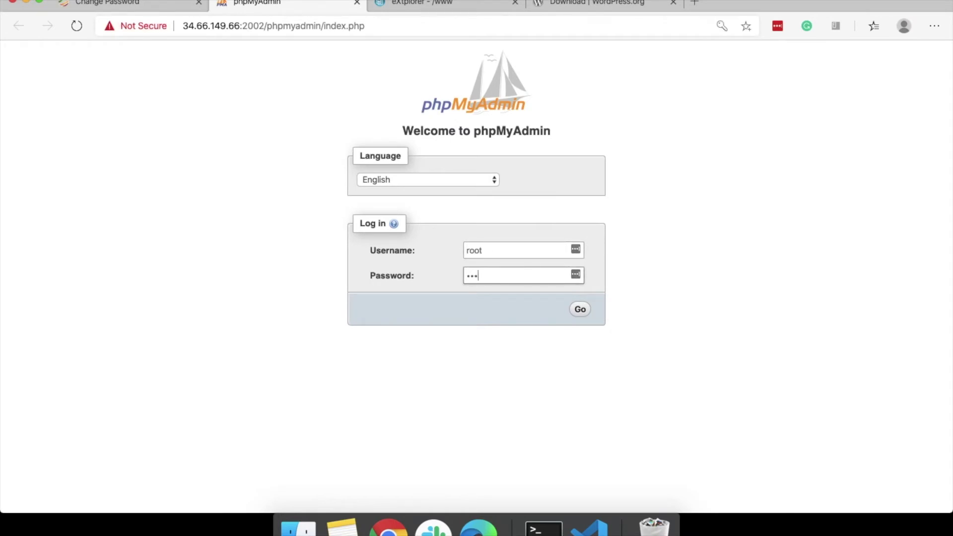
key(Return)
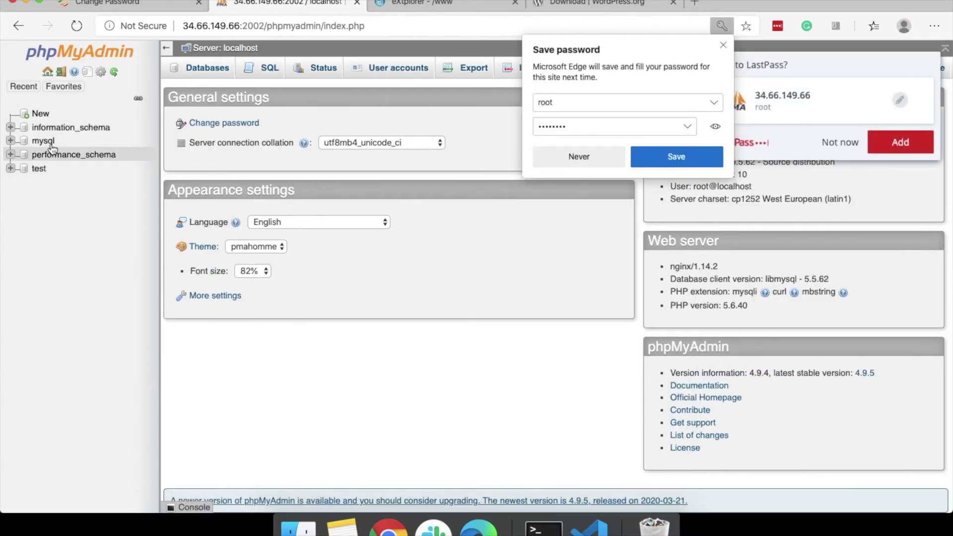
click(43, 116)
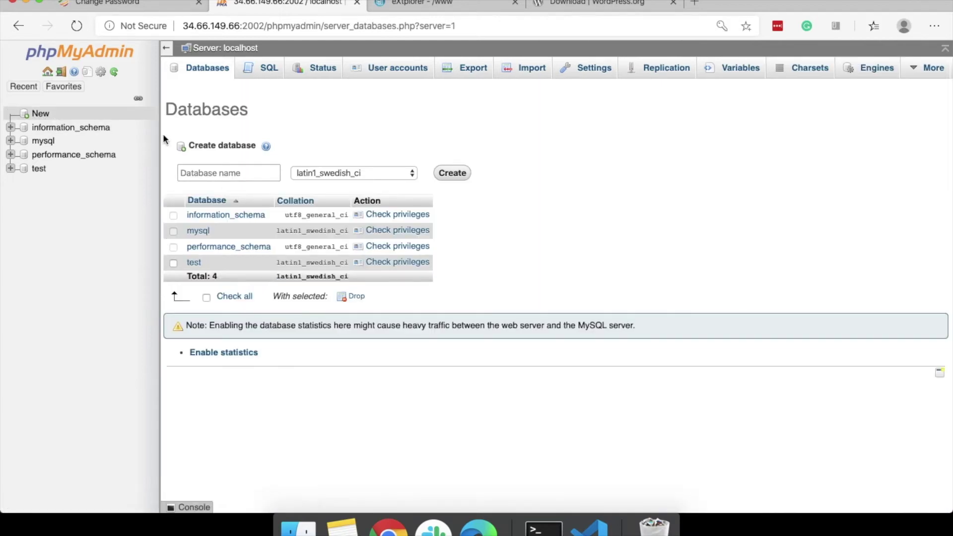
Create a 'wordpress' database with utf8_general_ci collation, then select the server's IP address.
click(218, 176)
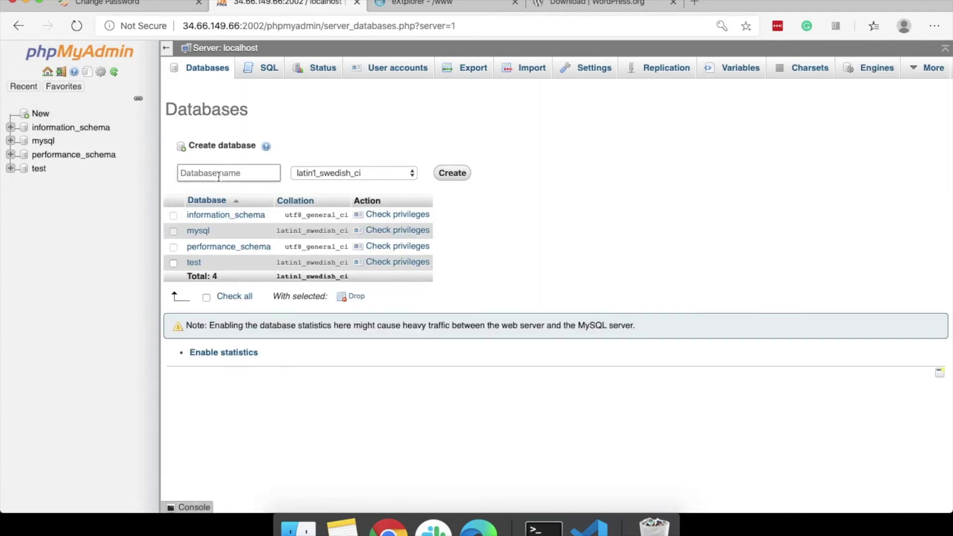
text(wordpress)
click(385, 171)
scroll(380, 254, down, 20)
scroll(381, 258, up, 10)
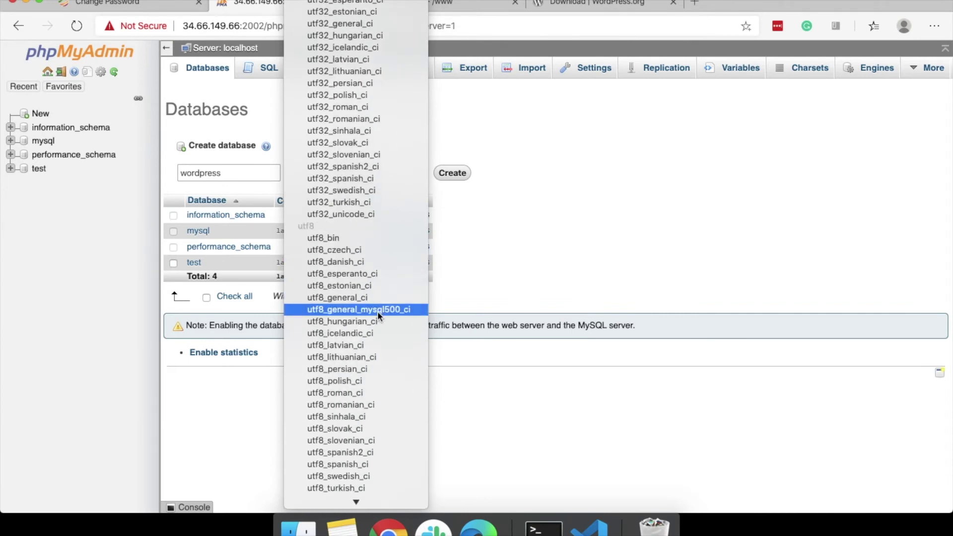
click(377, 299)
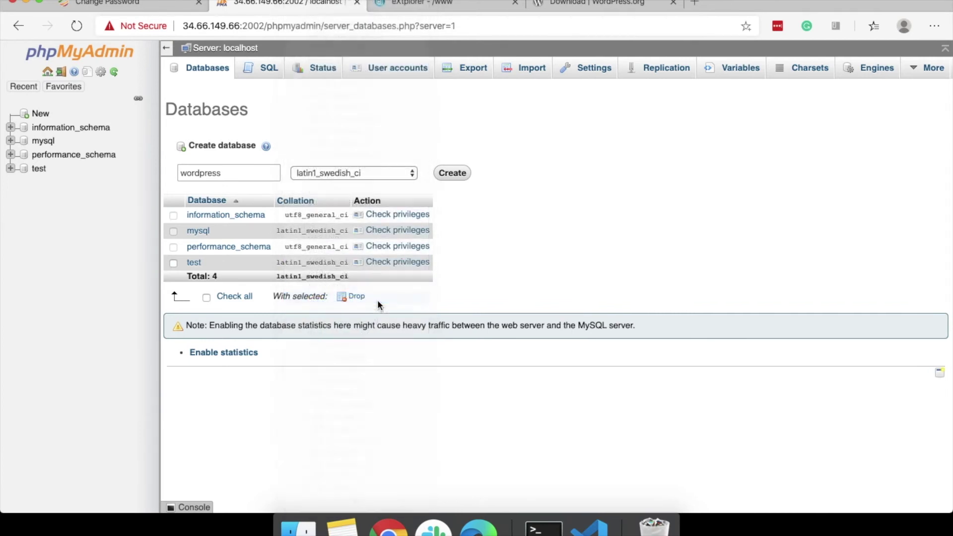
click(454, 174)
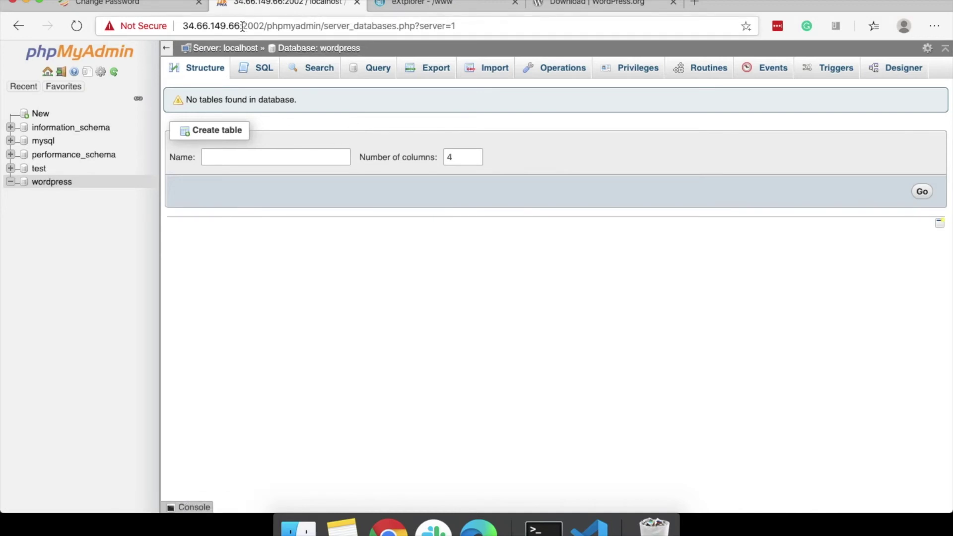
drag(242, 27, 184, 29)
key(super+c)
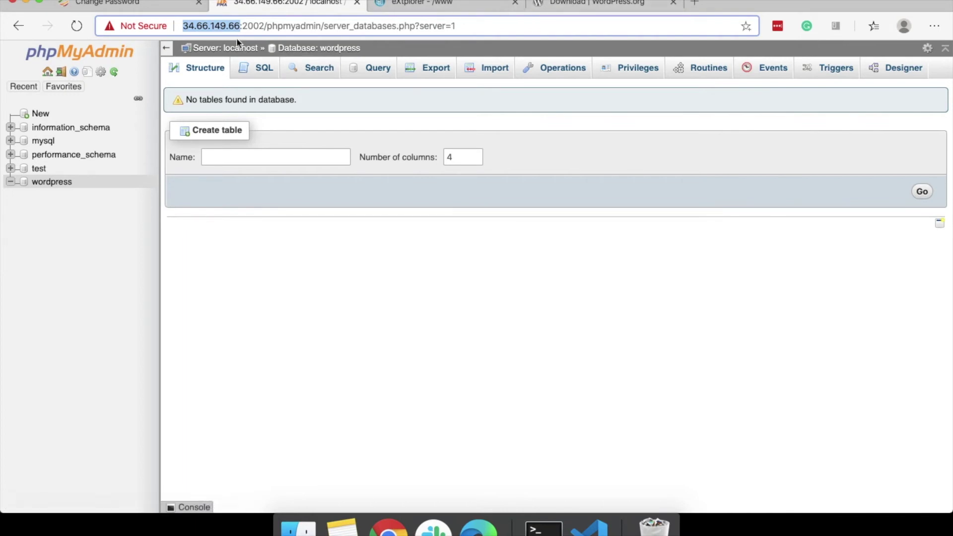
Load the server IP in a new tab and continue setup with English (United States).
click(695, 3)
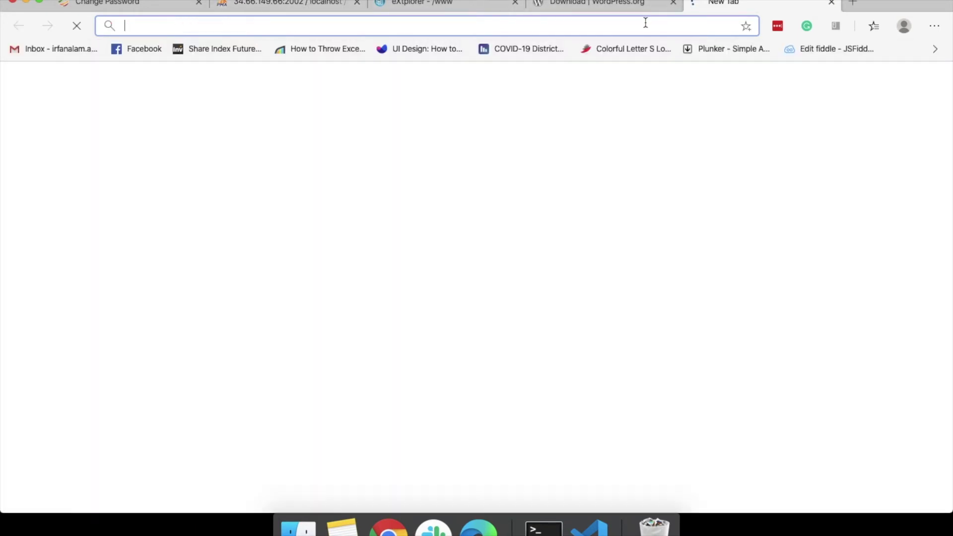
key(super+v)
key(Return)
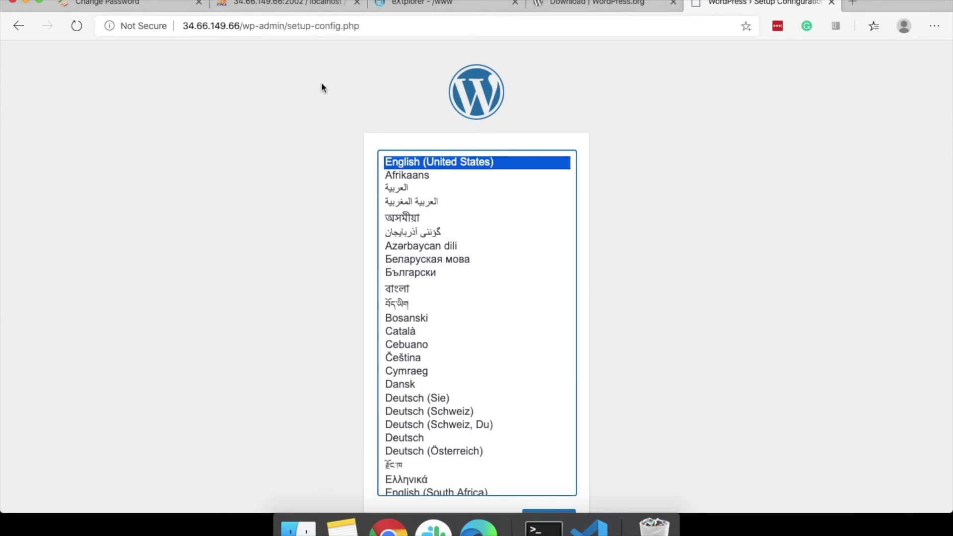
scroll(308, 138, down, 2)
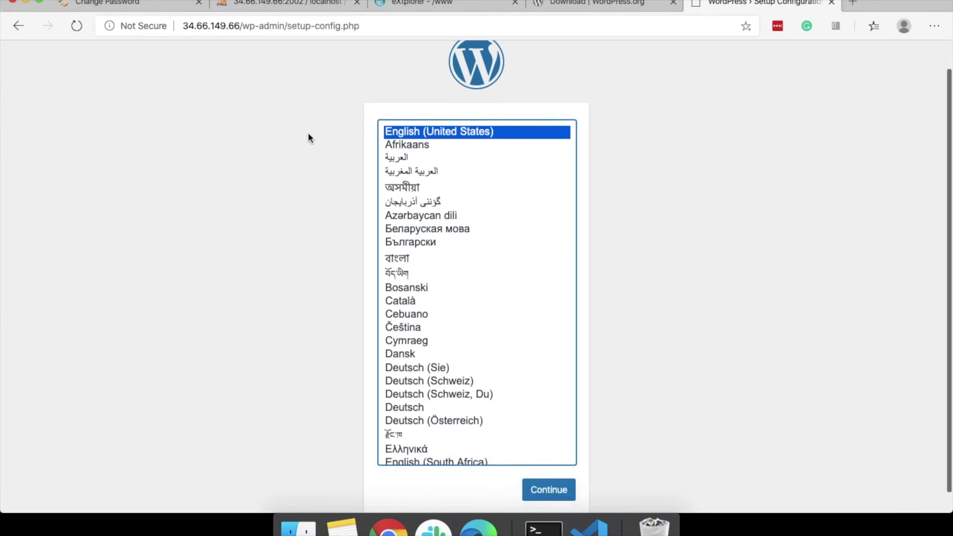
click(550, 490)
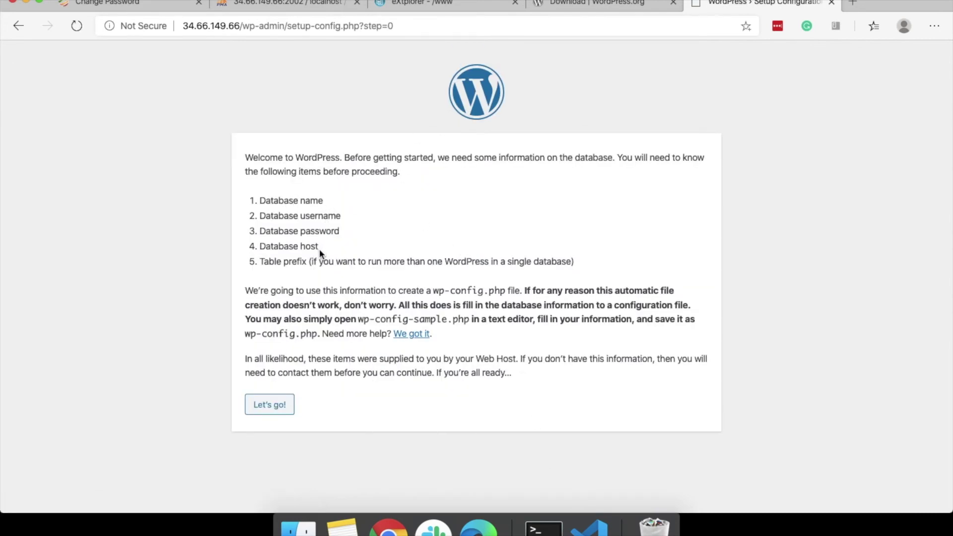
Begin the database setup and confirm the database name 'wordpress' in phpMyAdmin.
click(273, 410)
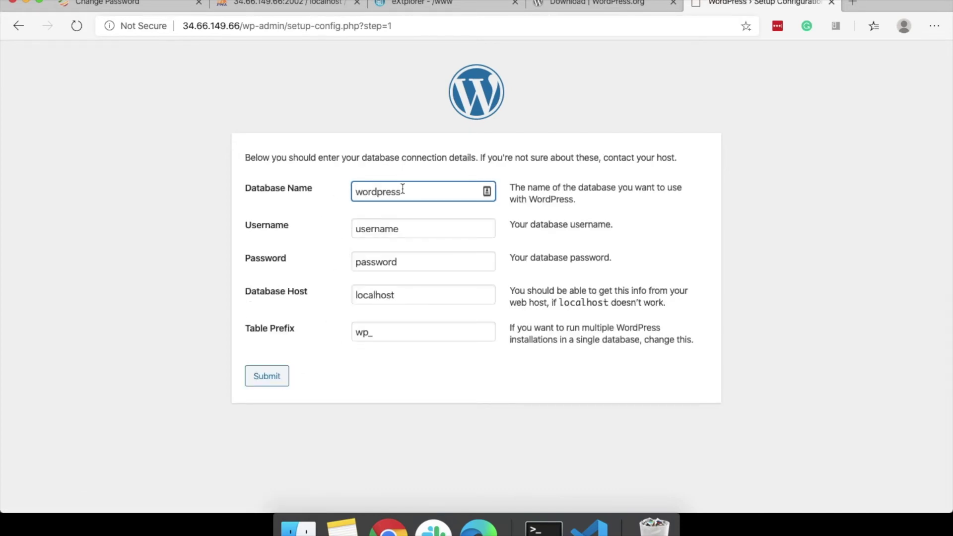
click(294, 9)
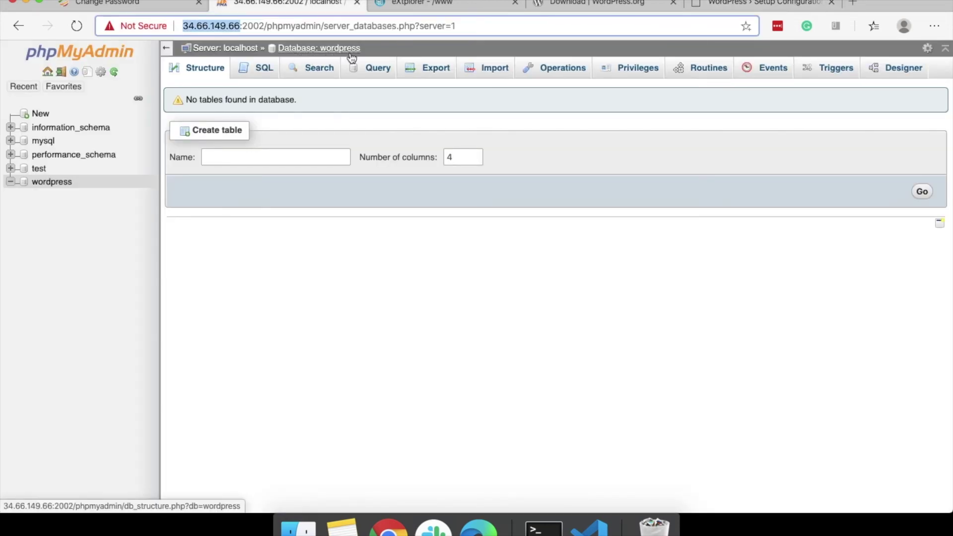
click(754, 4)
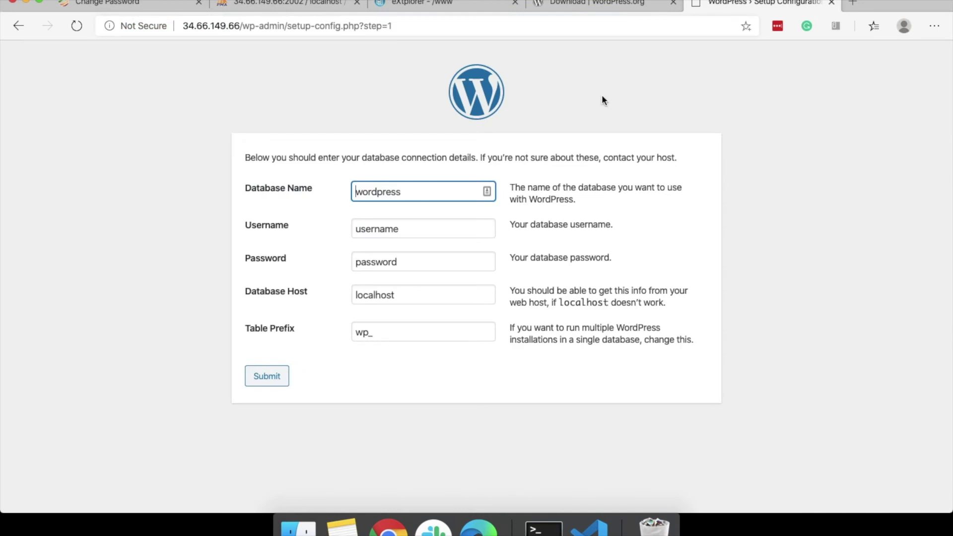
Enter root as username plus the database password, then submit the connection details.
key(Tab)
text(root)
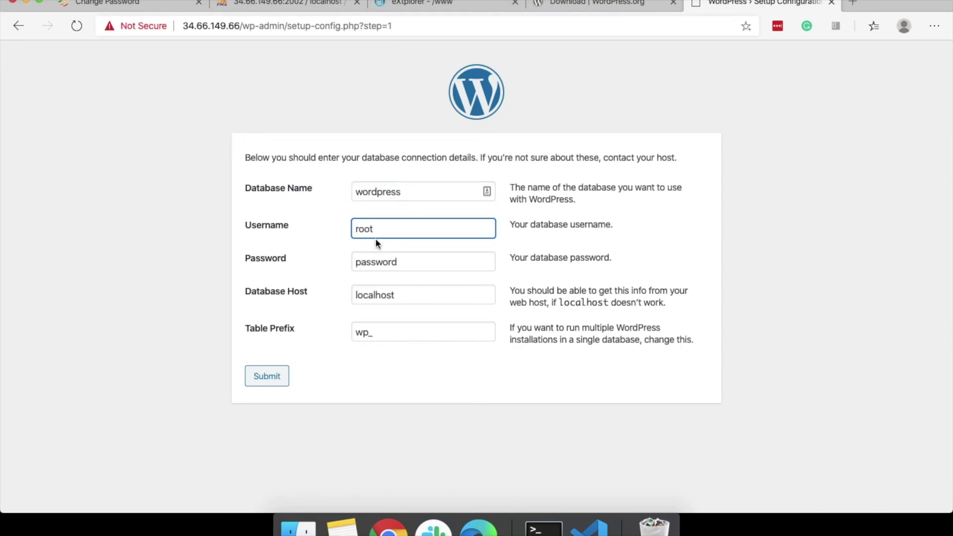
click(383, 262)
double_click(383, 262)
text(asdf1234)
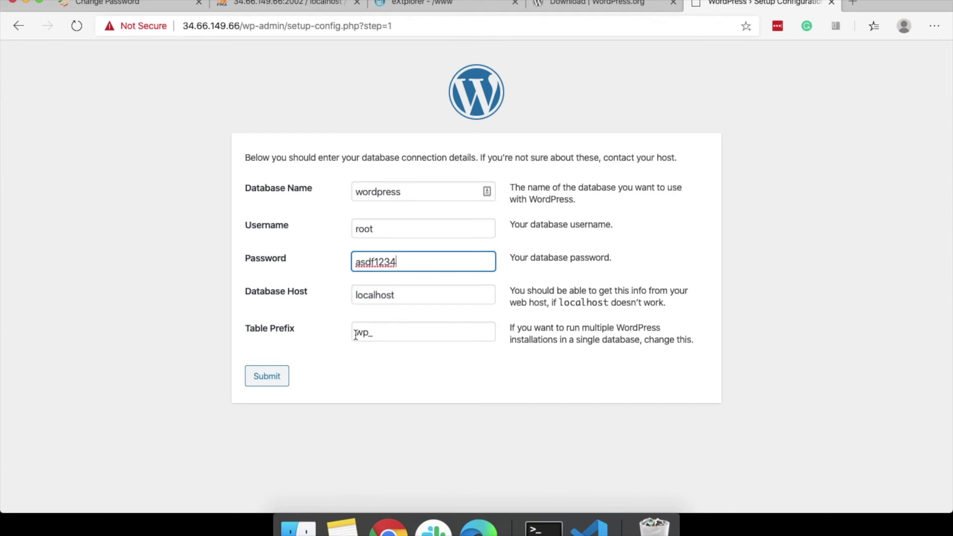
click(269, 380)
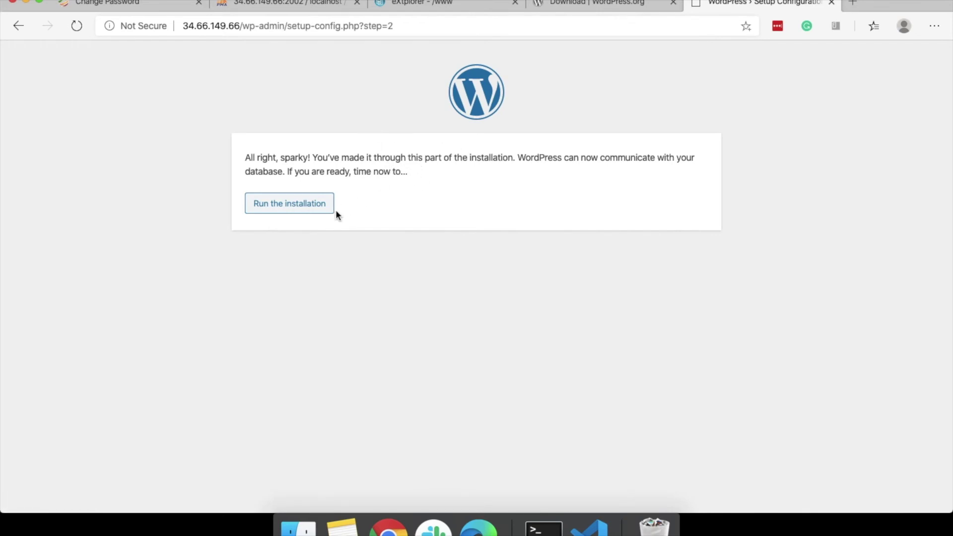
Run the installation, title the site 'Test' and enter the admin username.
click(304, 207)
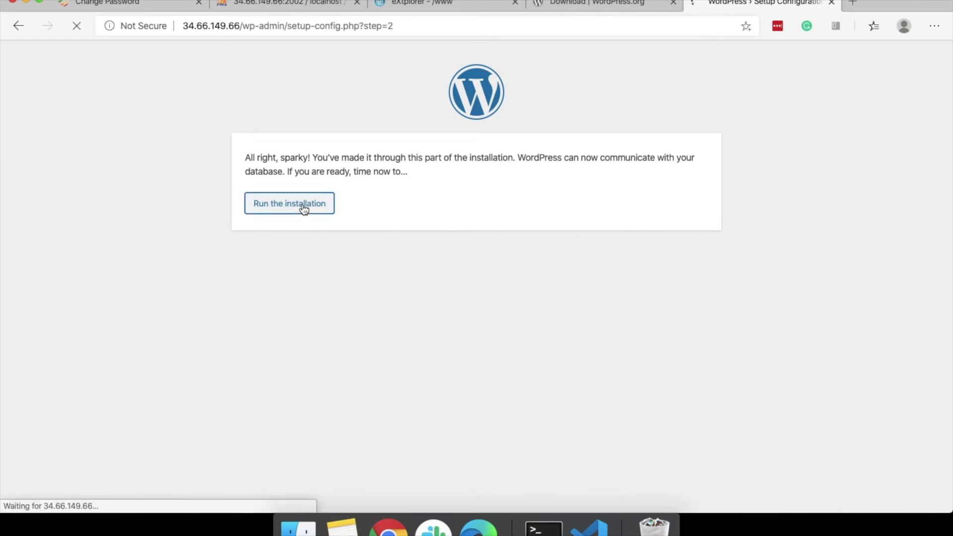
scroll(249, 197, down, 4)
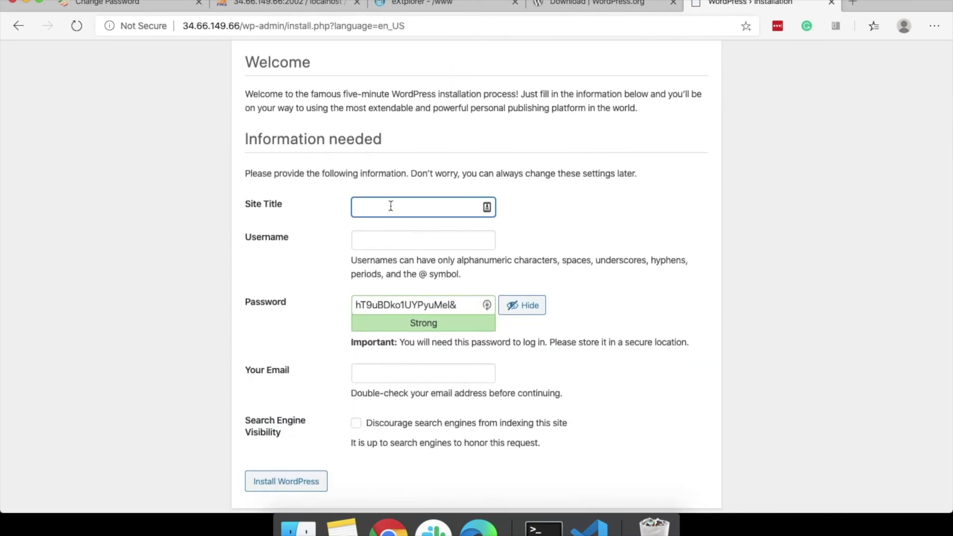
text(Test)
click(387, 238)
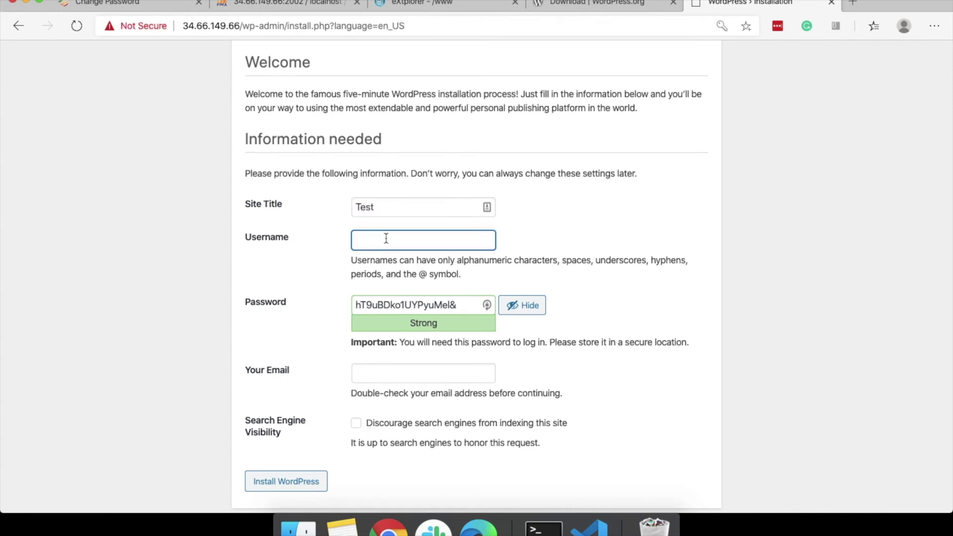
text(admi)
Replace the generated password with the chosen account password.
double_click(416, 304)
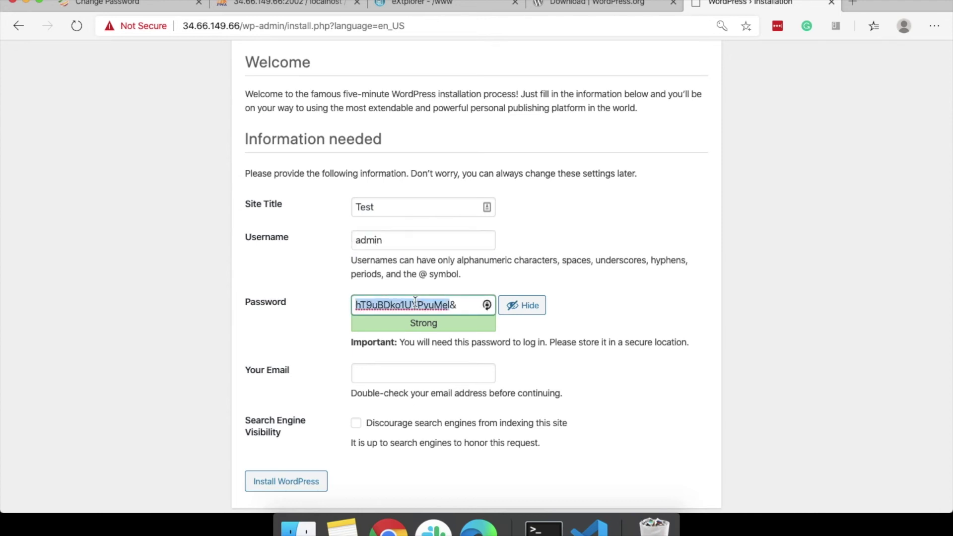
key(super+a)
key(BackSpace)
text(adf)
key(BackSpace)
key(BackSpace)
text(asdf1234)
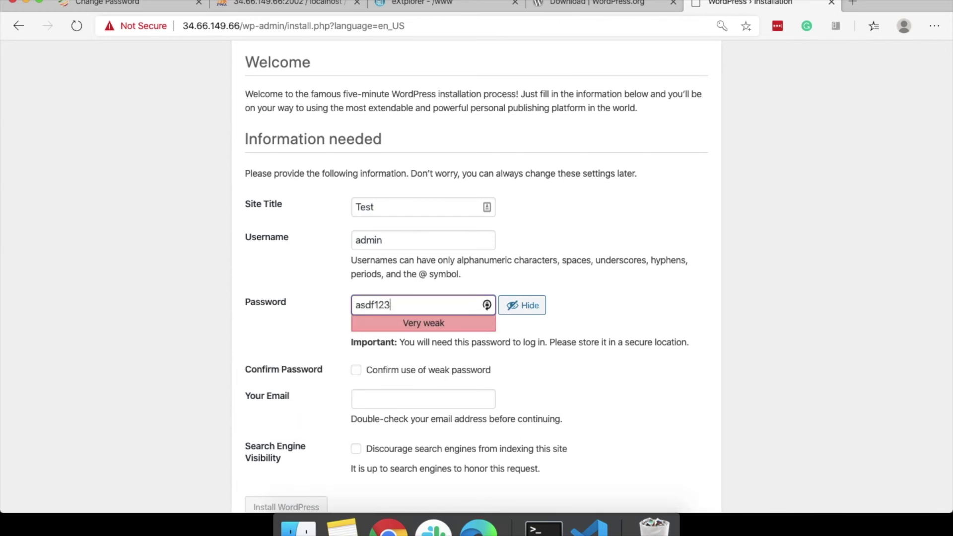
click(305, 347)
Confirm use of the weak password, fill in the email address, and install WordPress.
scroll(306, 350, down, 2)
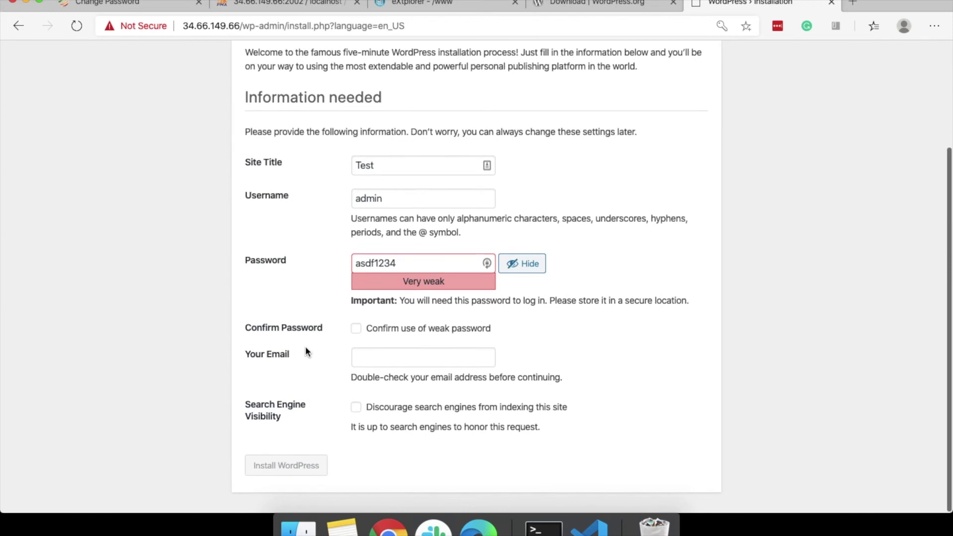
double_click(383, 267)
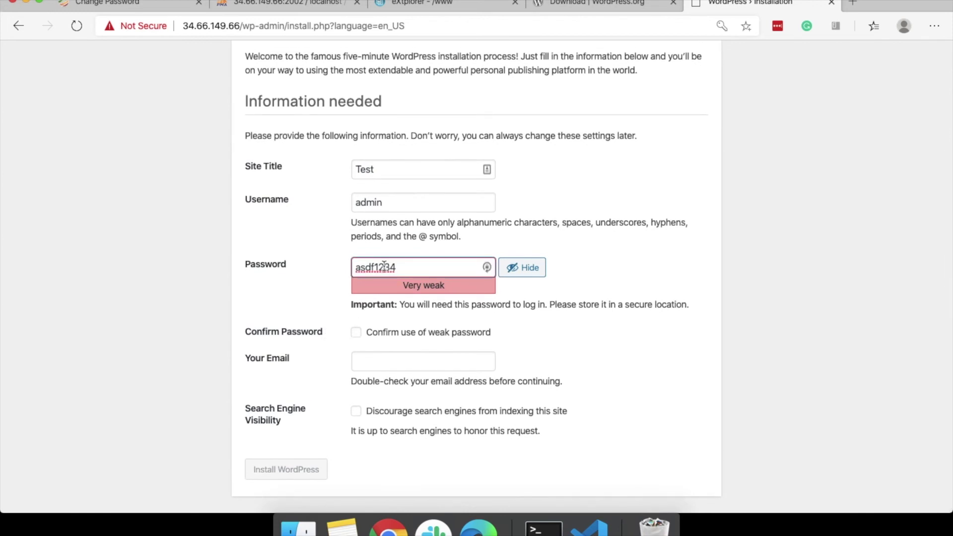
click(357, 332)
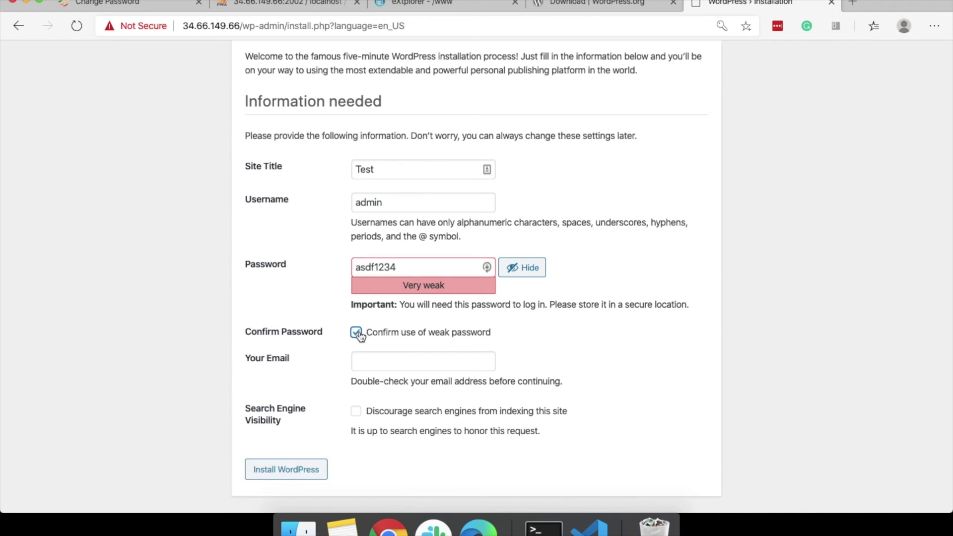
click(385, 359)
click(292, 474)
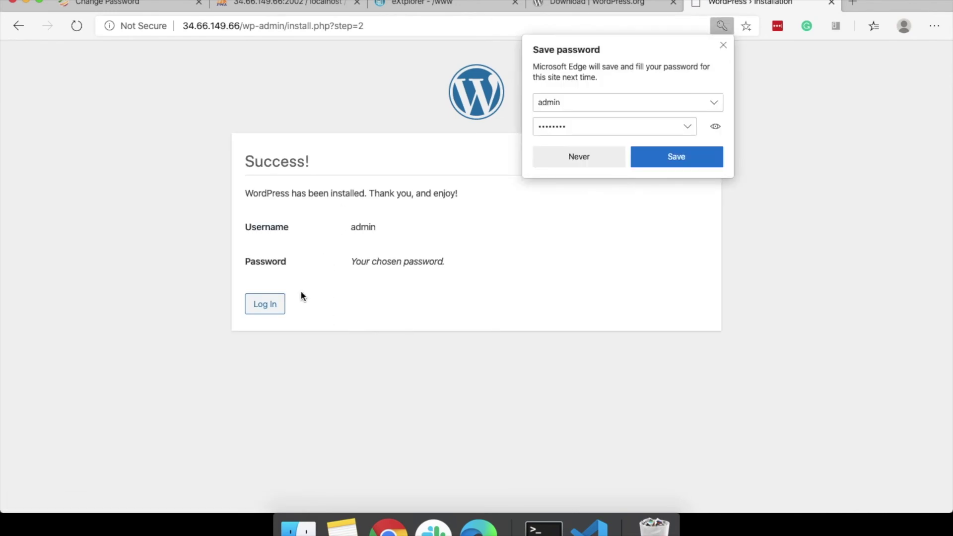
Log in to the new WordPress site as admin with the account password.
click(266, 305)
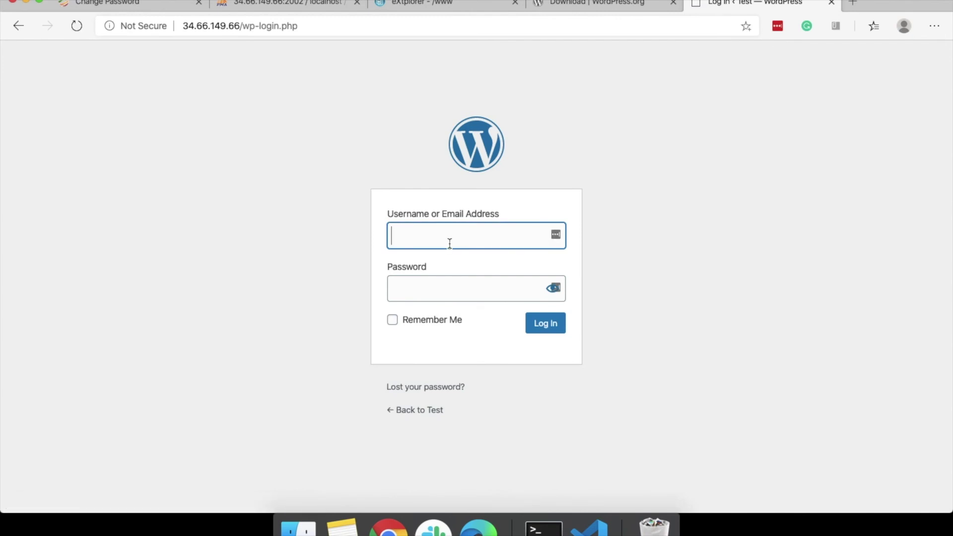
text(admin)
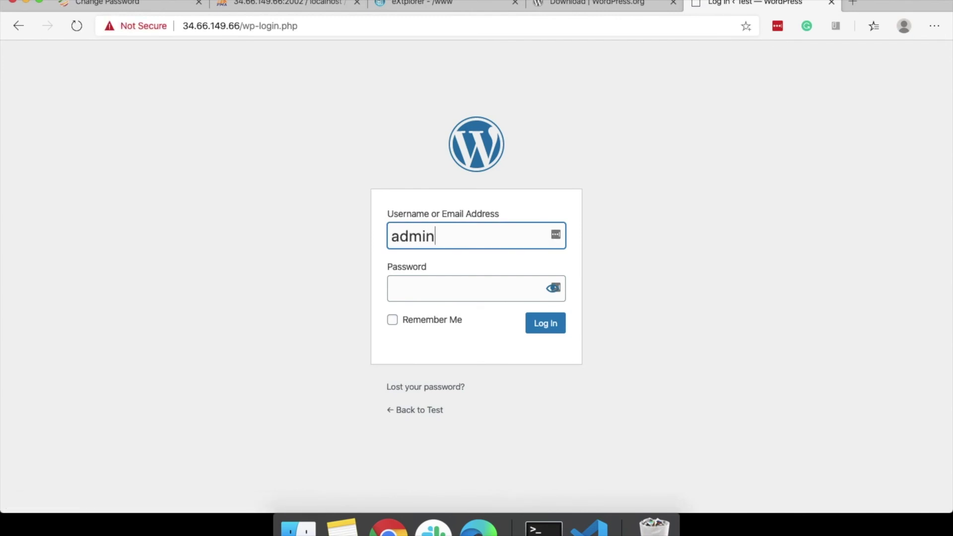
click(453, 278)
text(••••••••)
key(Return)
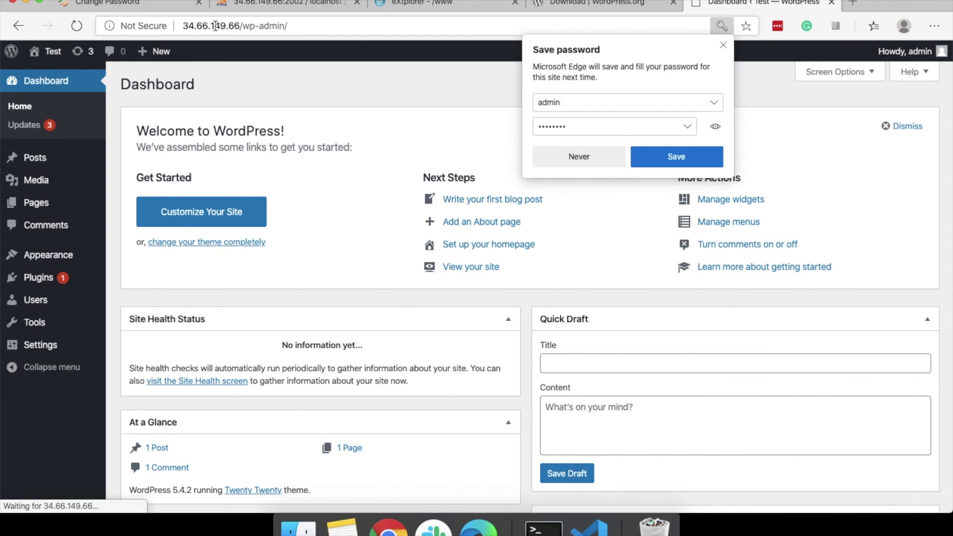
Dismiss the password manager prompt and return to the Webuzo home panel.
double_click(216, 25)
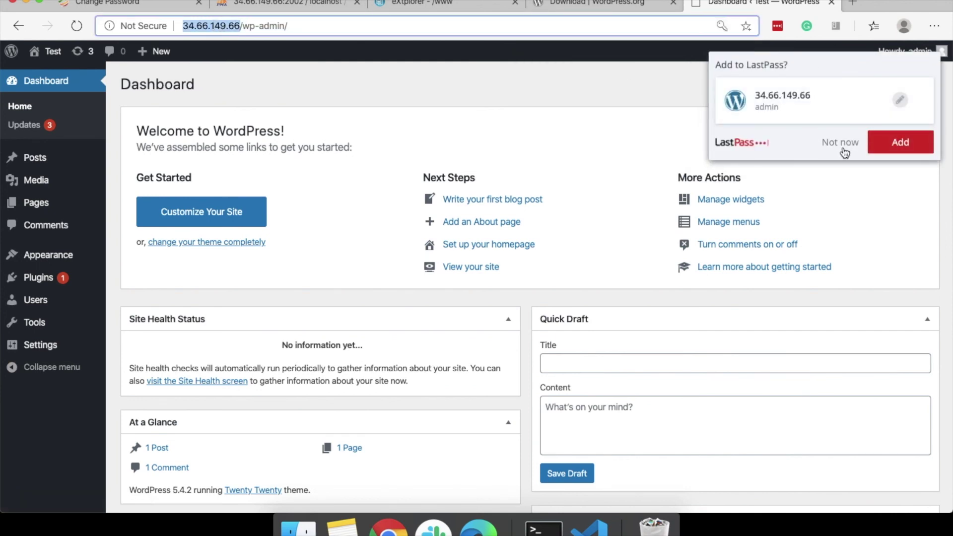
click(841, 145)
double_click(217, 26)
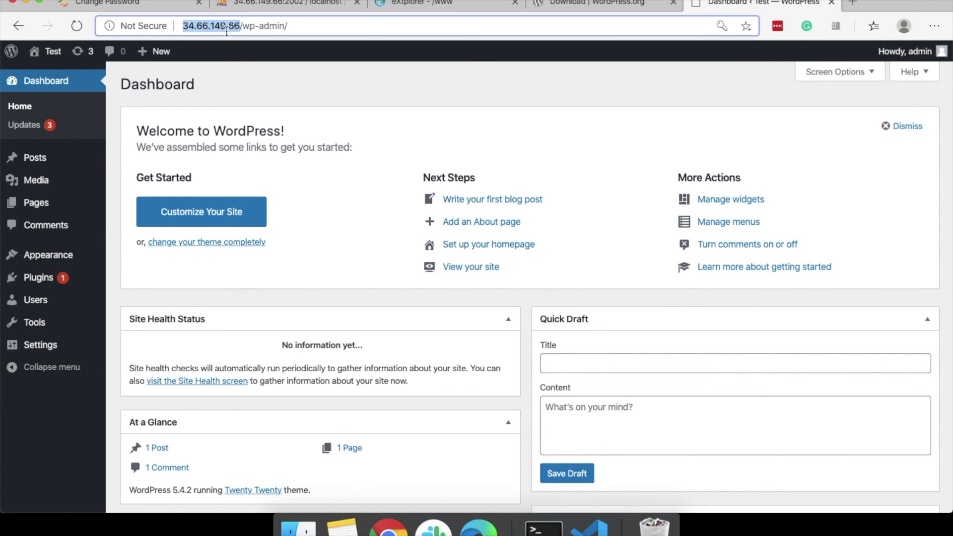
click(178, 4)
scroll(98, 128, up, 6)
scroll(98, 128, up, 3)
click(64, 73)
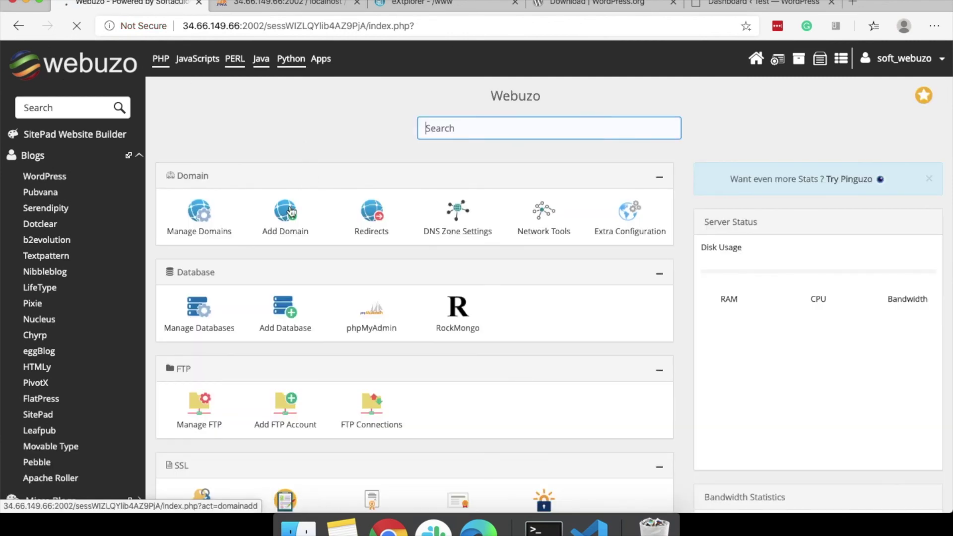
click(292, 213)
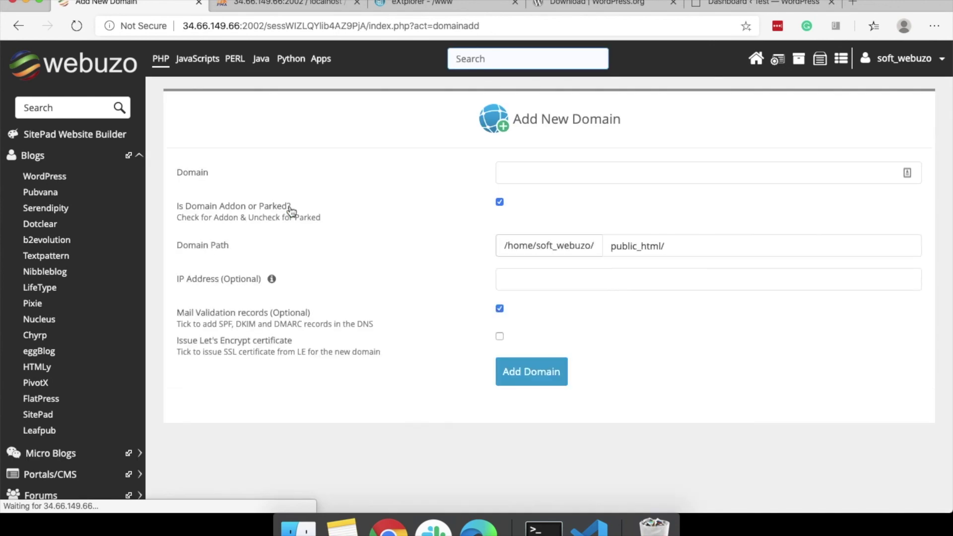
click(546, 169)
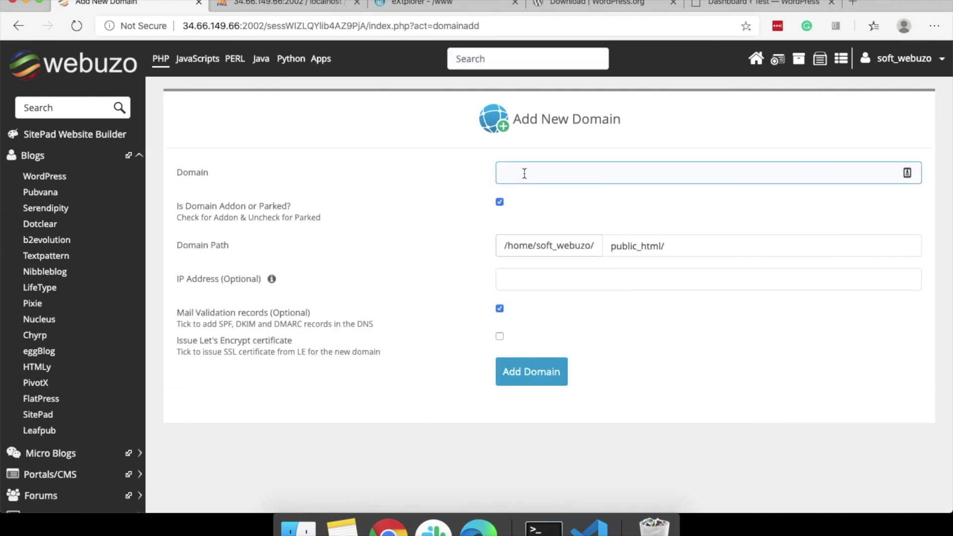
click(655, 243)
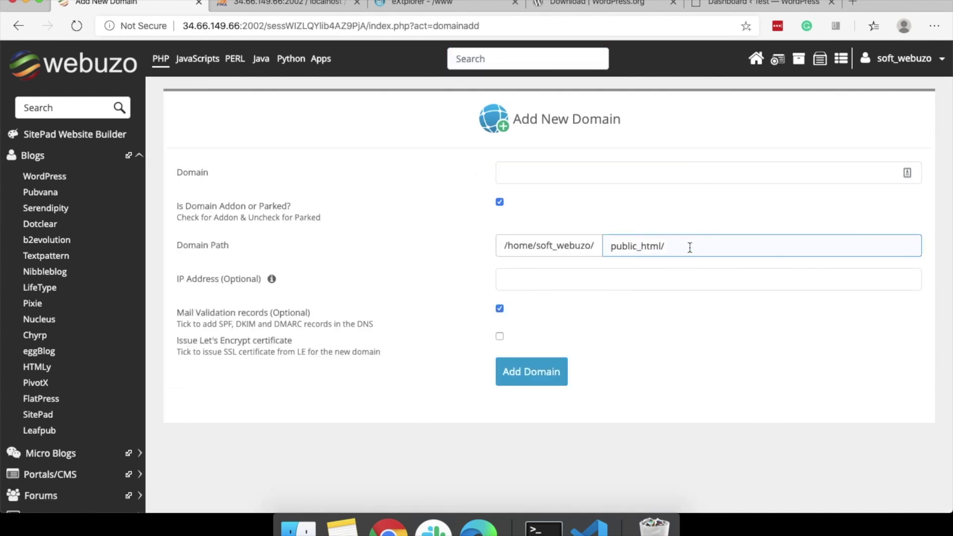
click(572, 398)
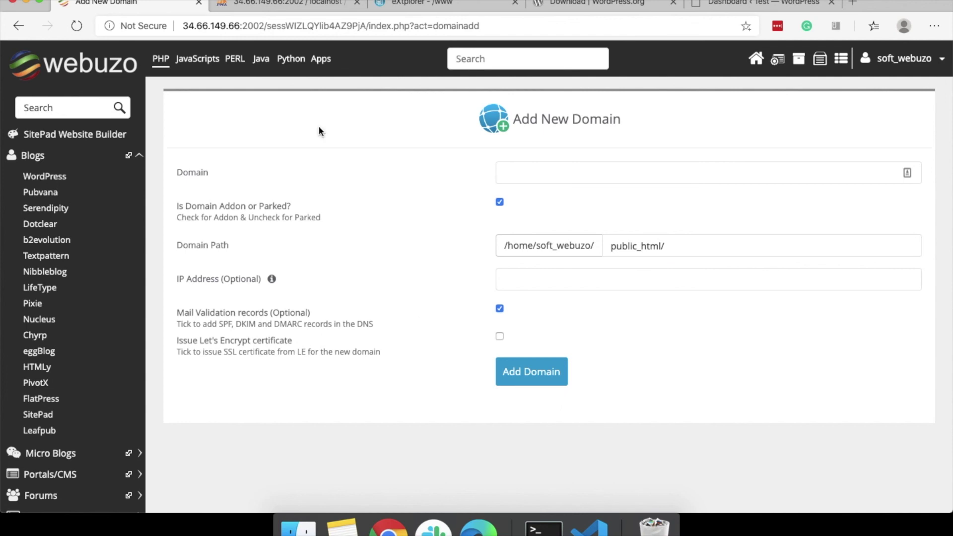
click(755, 6)
click(258, 35)
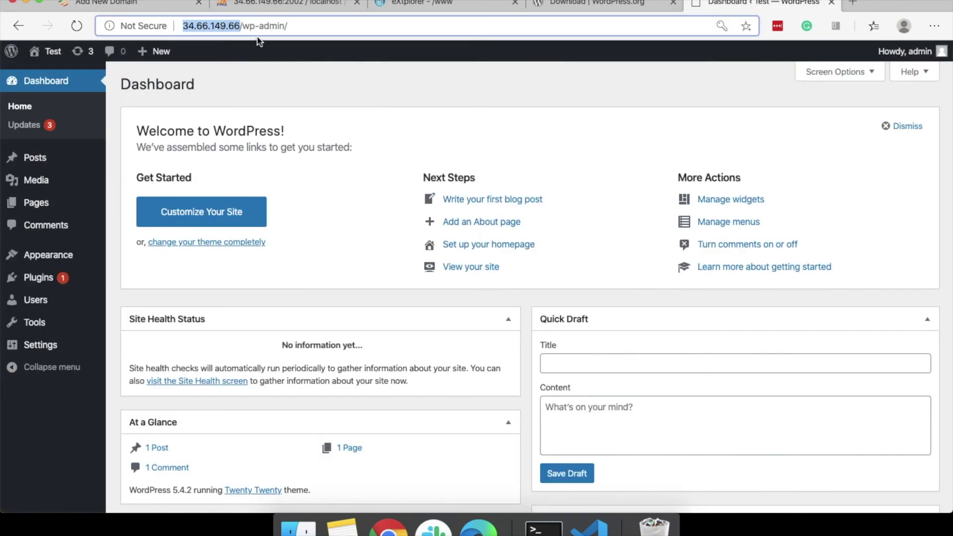
click(253, 79)
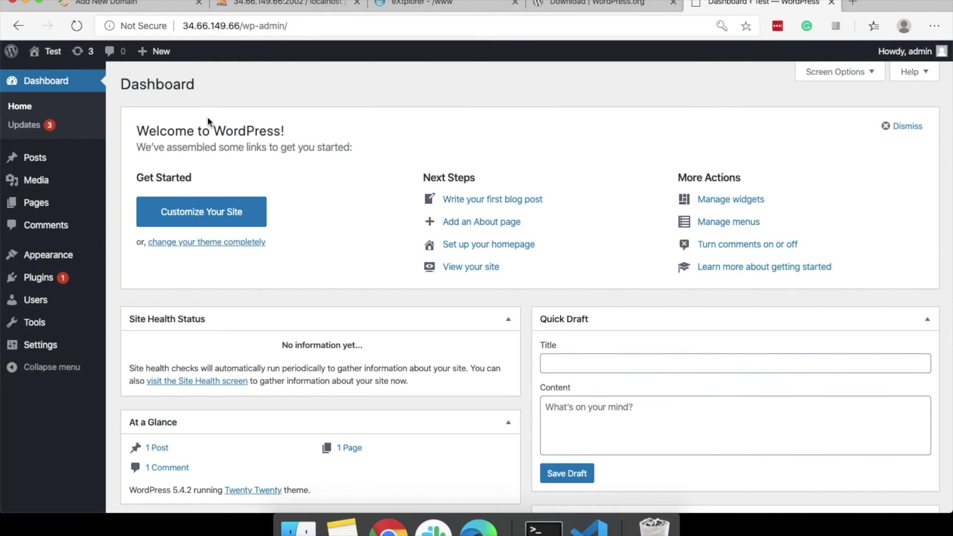
click(132, 4)
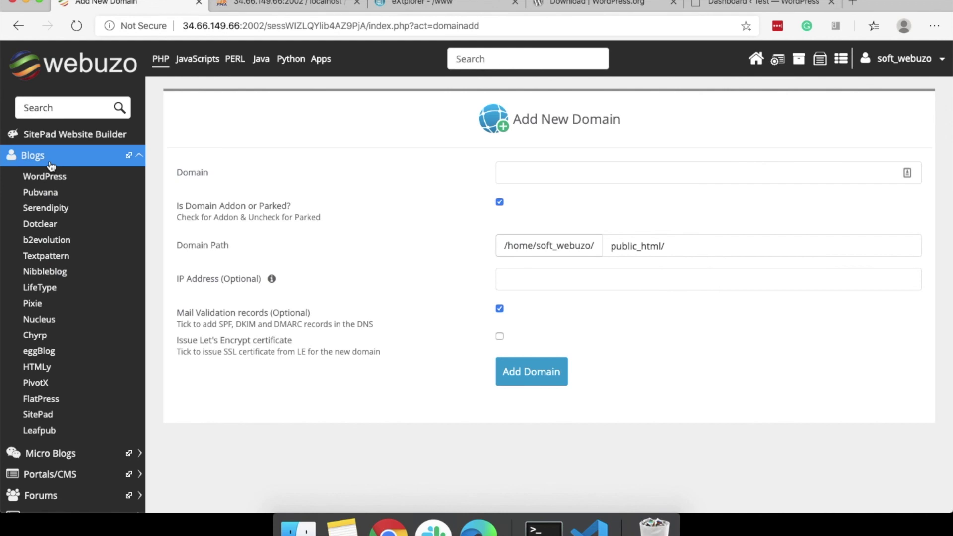
click(50, 155)
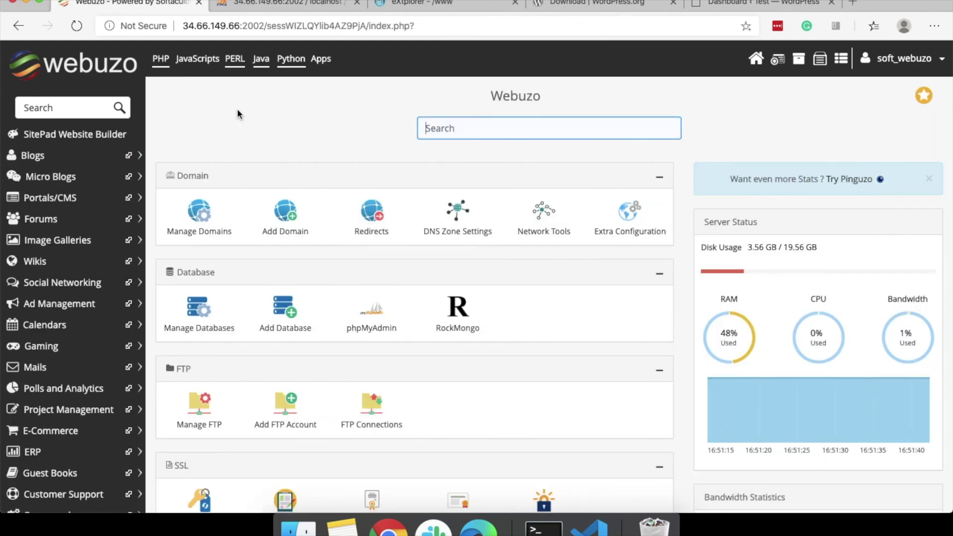